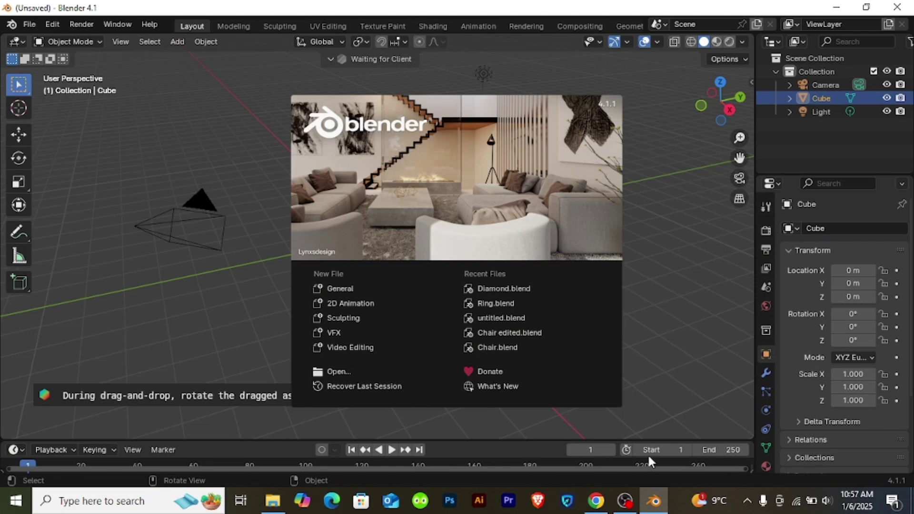
Dismiss the splash screen and delete the default cube from the scene.
{"action": "left_click", "coordinate": [639, 332]}
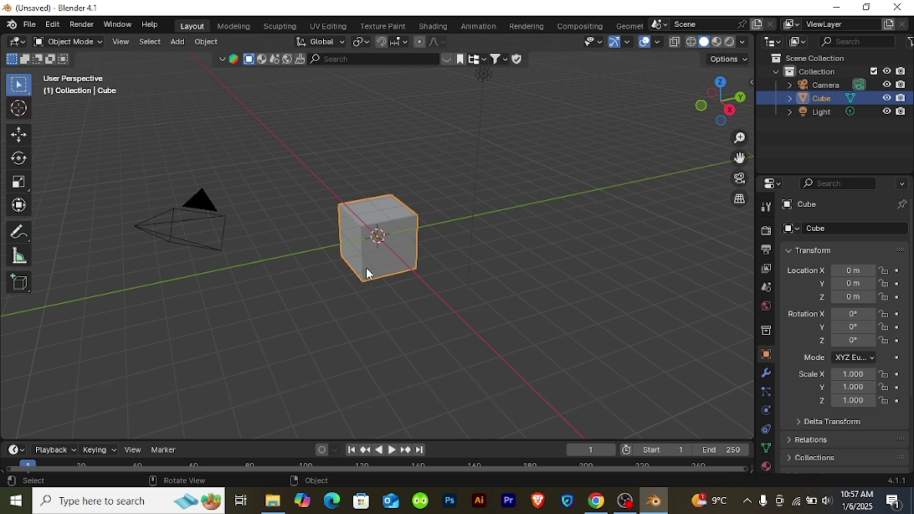
{"action": "key", "text": "x"}
{"action": "left_click", "coordinate": [369, 252]}
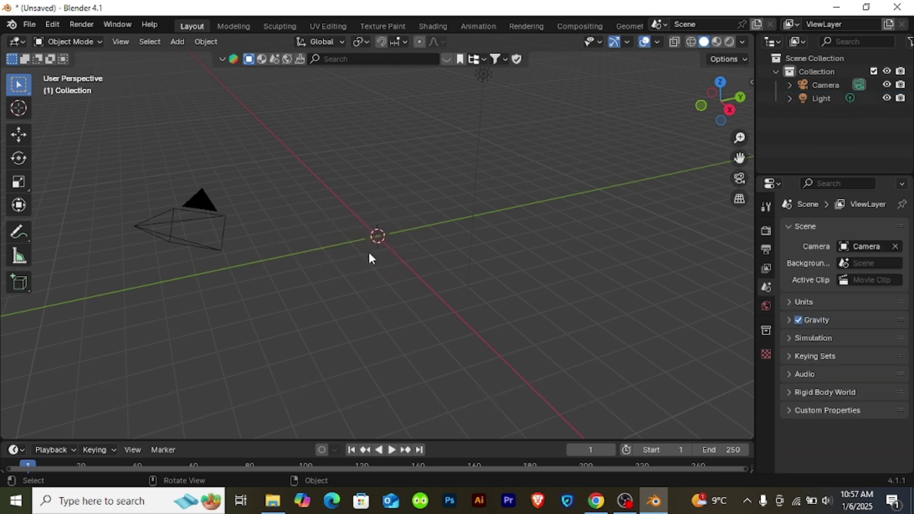
Add a mesh cylinder at the origin and set its vertices to 8.
{"action": "key", "text": "shift+a"}
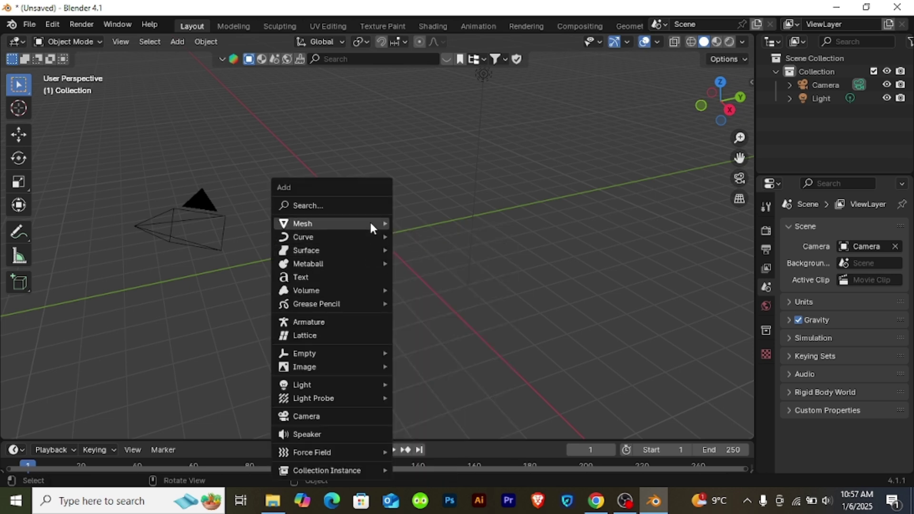
{"action": "mouse_move", "coordinate": [370, 223]}
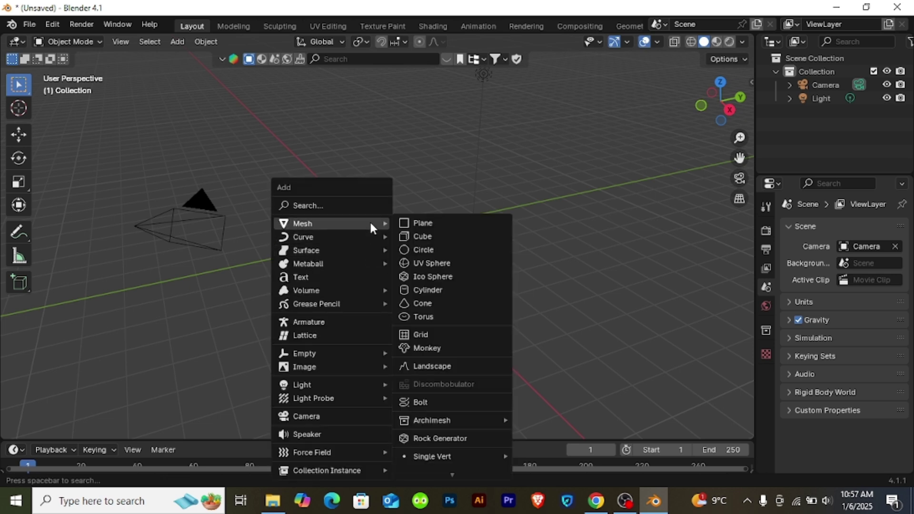
{"action": "left_click", "coordinate": [426, 290]}
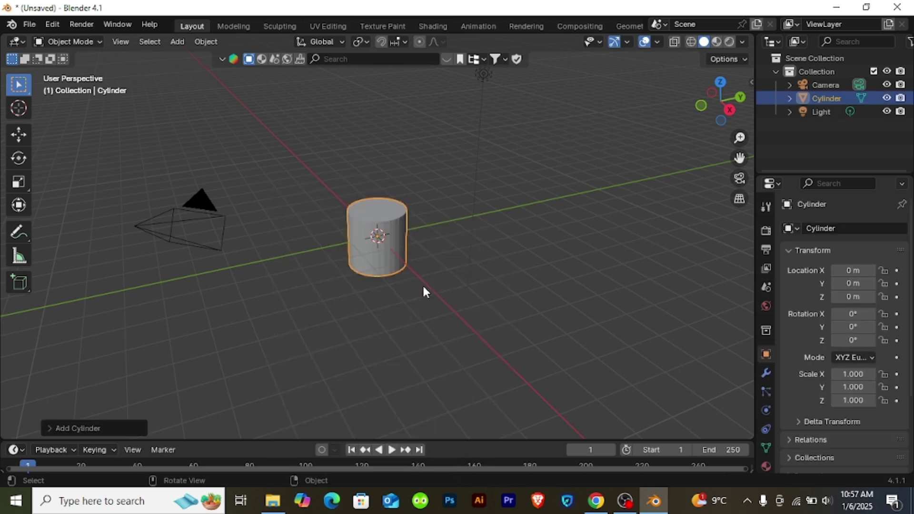
{"action": "left_click", "coordinate": [47, 429]}
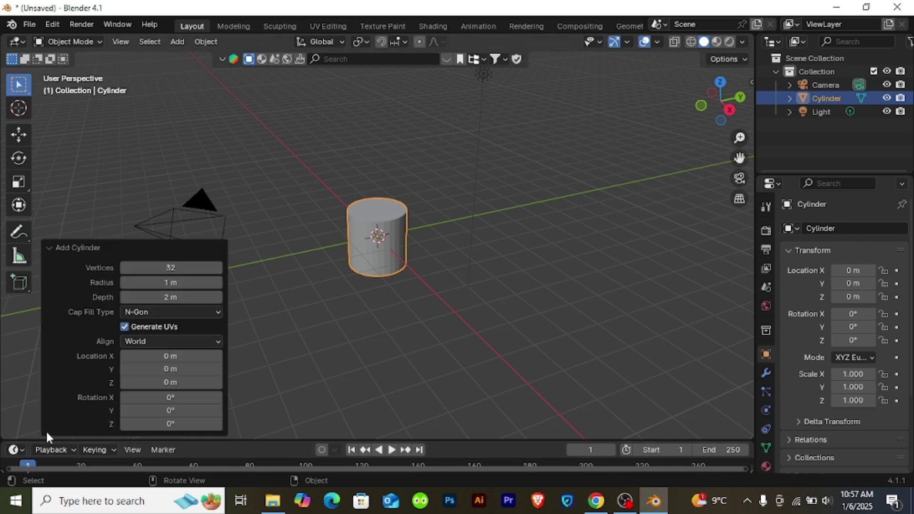
{"action": "left_click", "coordinate": [159, 268]}
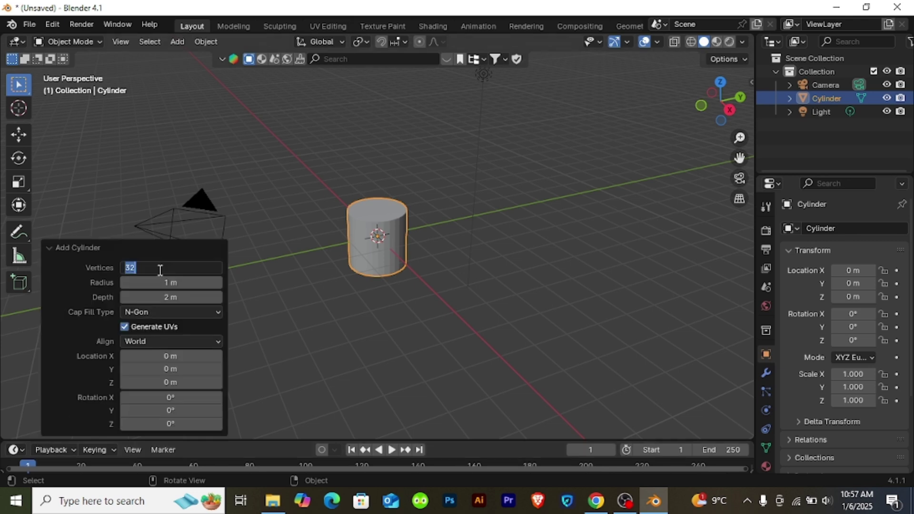
{"action": "key", "text": "BackSpace"}
{"action": "type", "text": "8"}
{"action": "key", "text": "Return"}
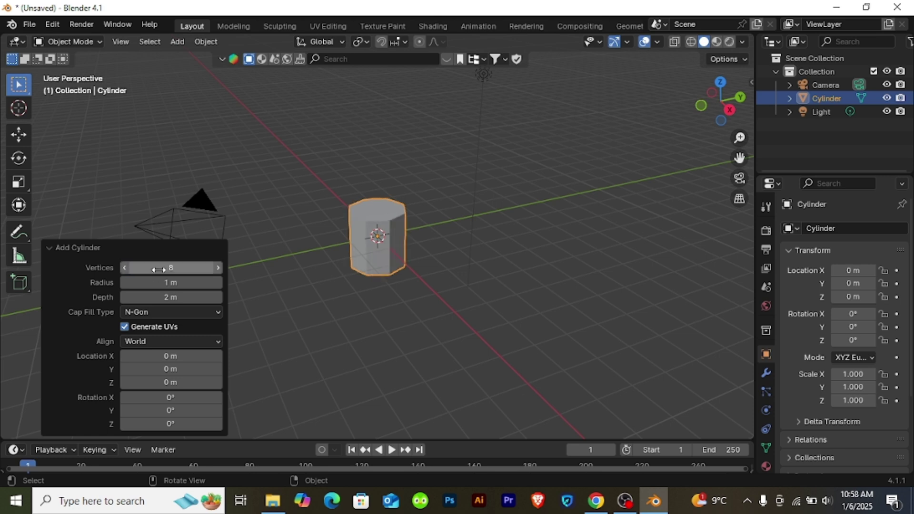
{"action": "left_click", "coordinate": [50, 248]}
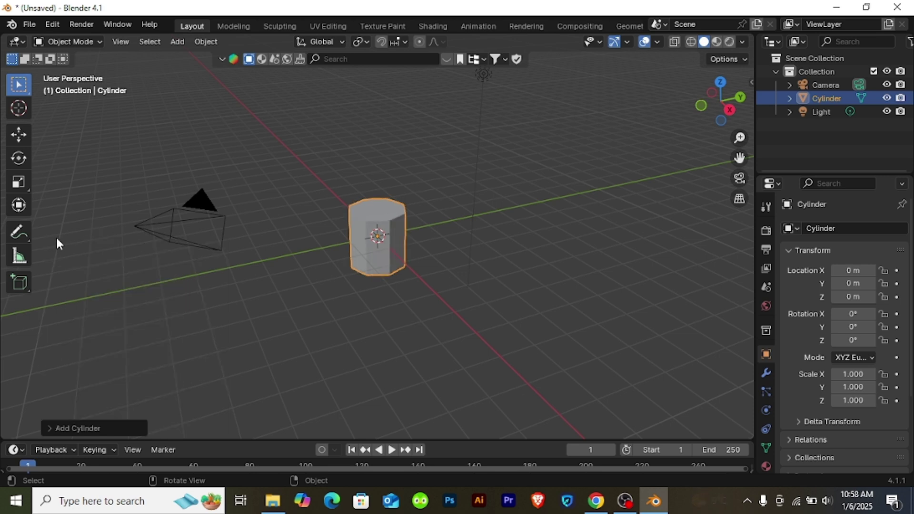
Edit the cylinder's mesh from the top with X-ray enabled and select the vertices at its positive-Y tip.
{"action": "key", "text": "Tab"}
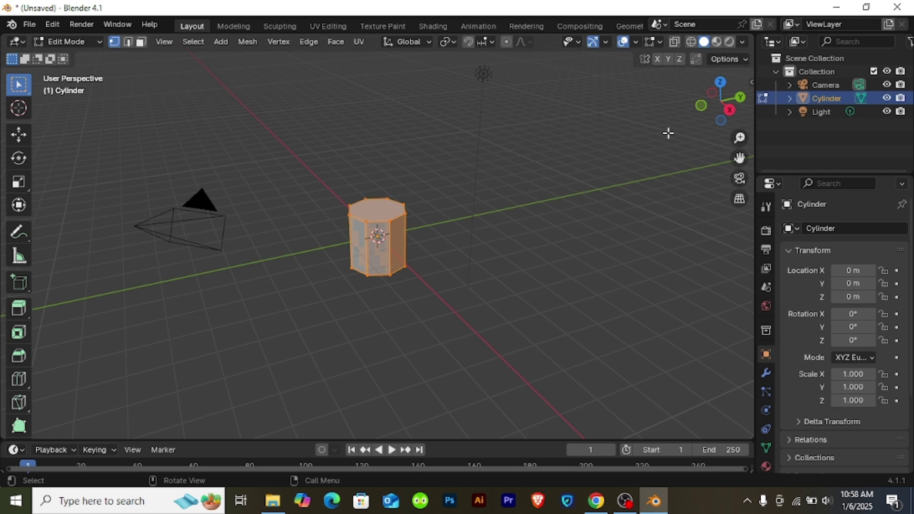
{"action": "left_click", "coordinate": [720, 82]}
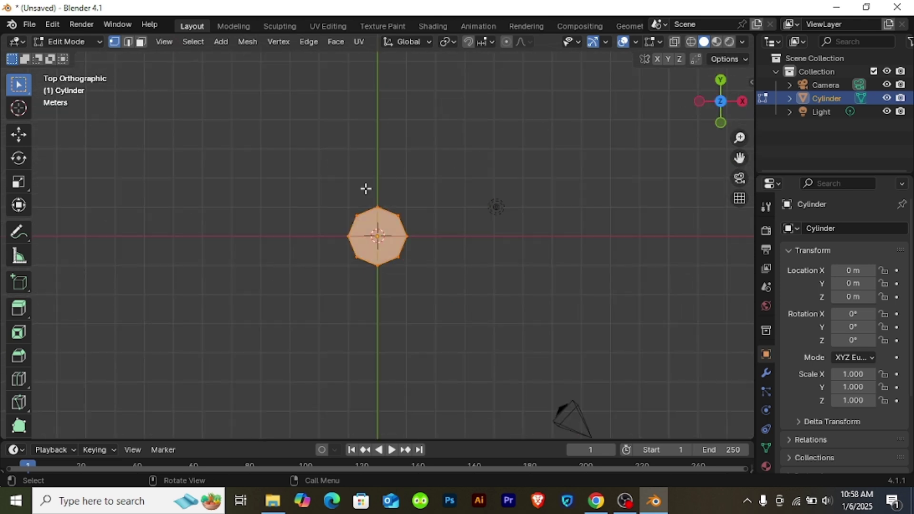
{"action": "left_click", "coordinate": [384, 191]}
{"action": "left_click", "coordinate": [673, 40]}
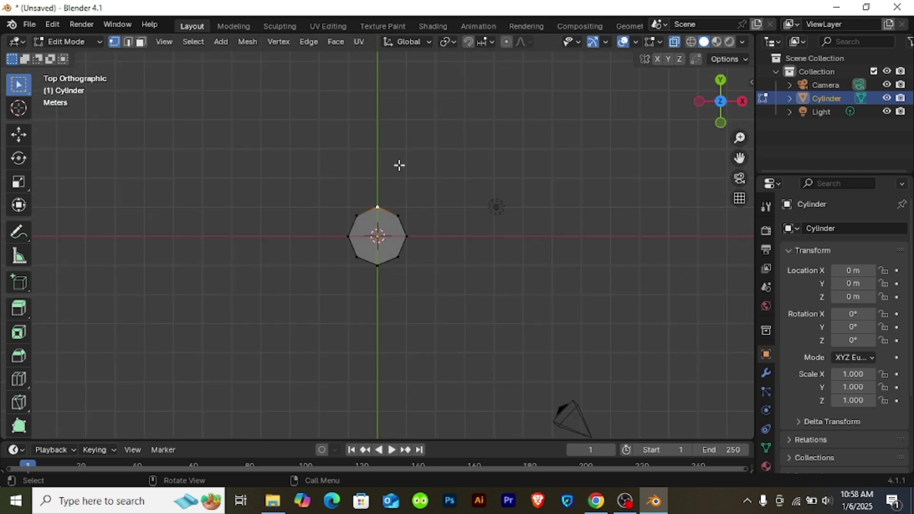
{"action": "left_click_drag", "start_coordinate": [360, 188], "coordinate": [389, 214]}
Enable proportional editing with Sharp falloff and pull the tip vertices outward along Y with a proportional size of about 2.1 m.
{"action": "left_click", "coordinate": [505, 42]}
{"action": "left_click", "coordinate": [528, 41]}
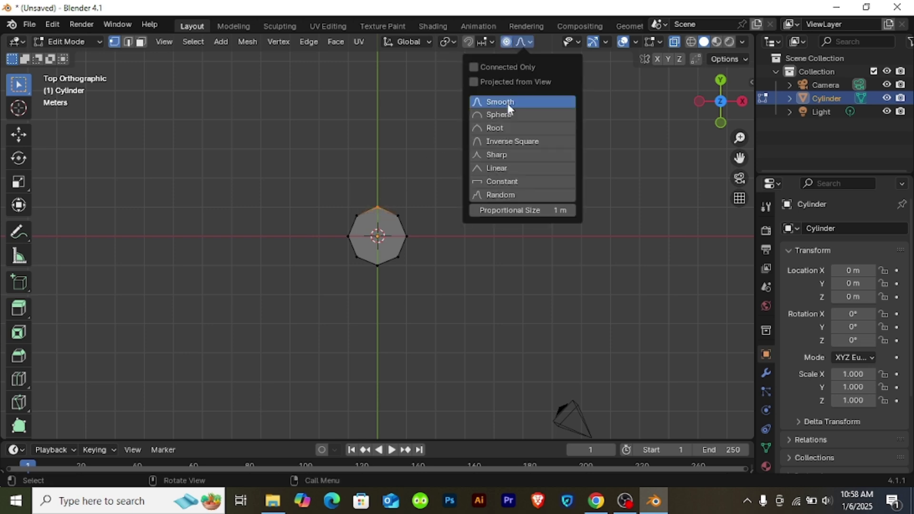
{"action": "left_click", "coordinate": [492, 154]}
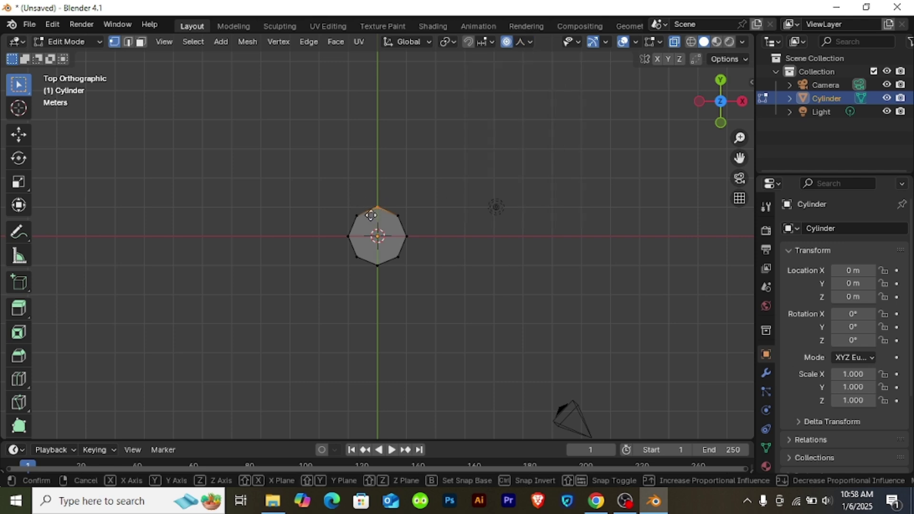
{"action": "key", "text": "g"}
{"action": "scroll", "coordinate": [370, 216], "scroll_direction": "down", "scroll_amount": 10}
{"action": "scroll", "coordinate": [371, 216], "scroll_direction": "up", "scroll_amount": 2}
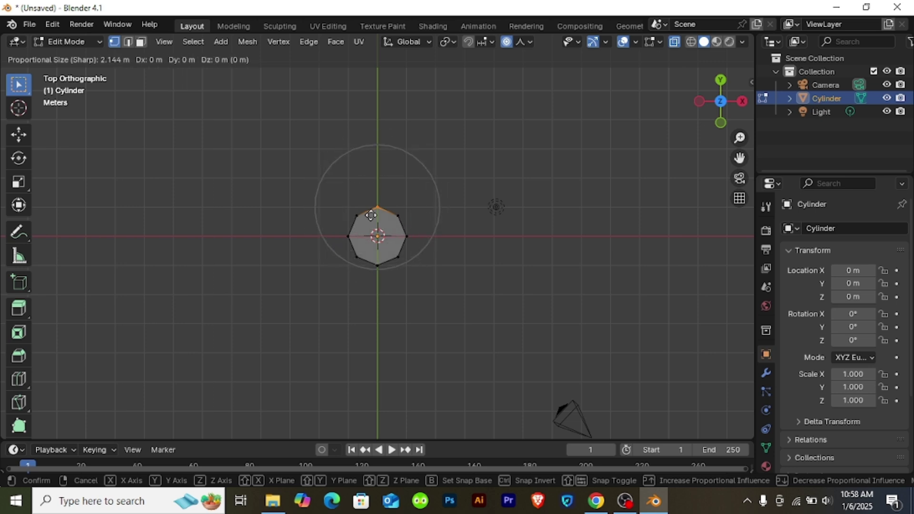
{"action": "left_click", "coordinate": [370, 185]}
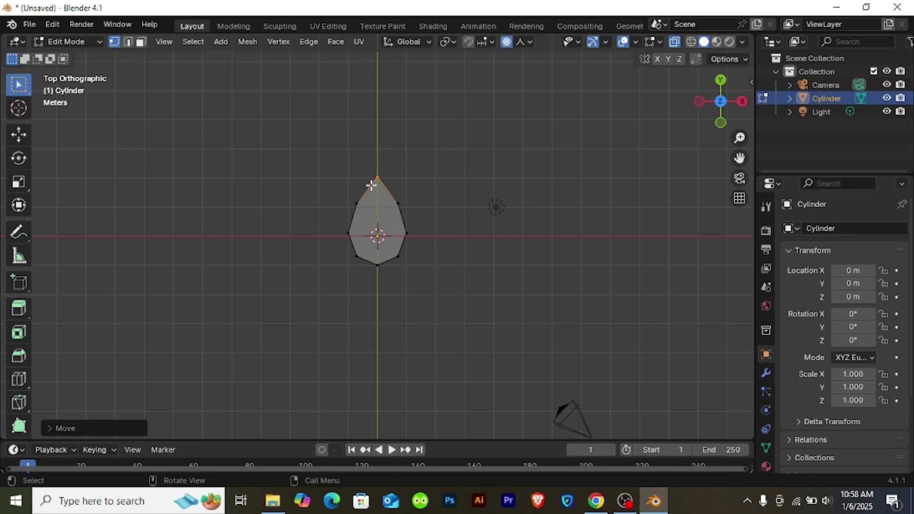
Select the top and bottom cap faces of the cylinder and apply Poke Faces to them.
{"action": "scroll", "coordinate": [370, 185], "scroll_direction": "up", "scroll_amount": 3}
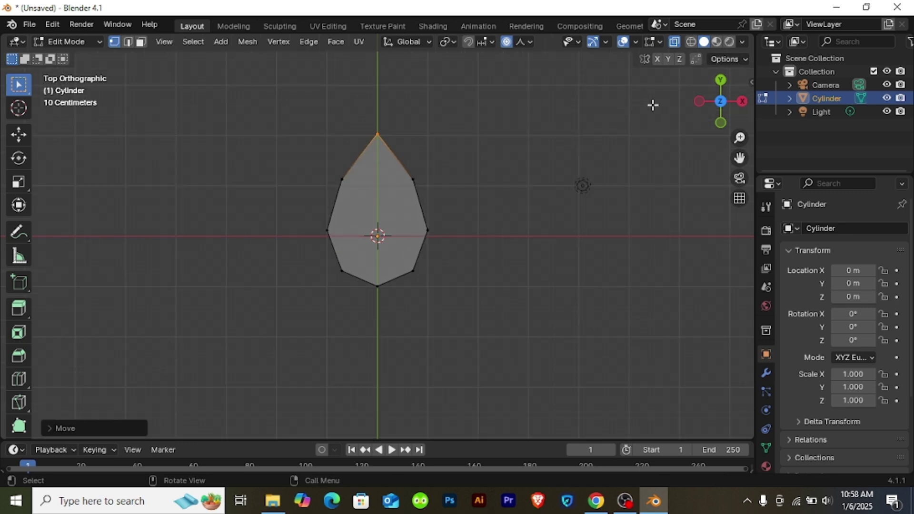
{"action": "left_click_drag", "start_coordinate": [727, 120], "coordinate": [603, 193]}
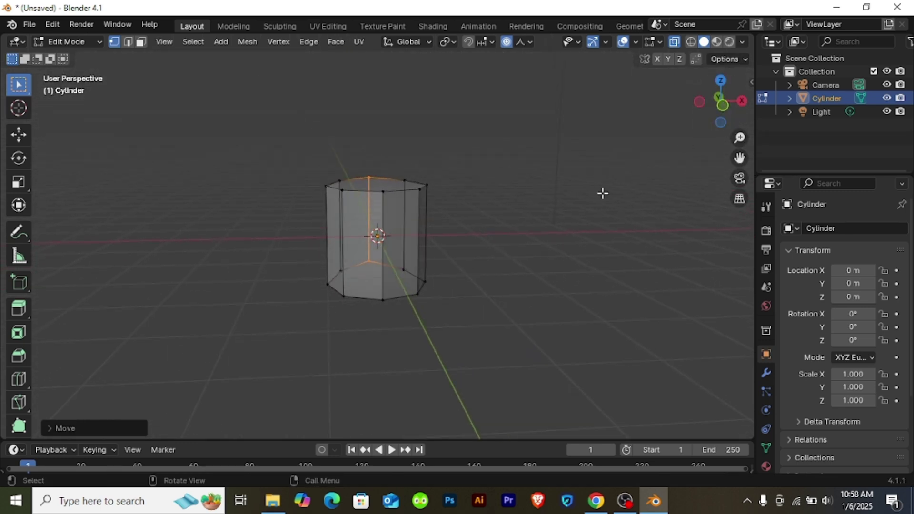
{"action": "left_click", "coordinate": [141, 42]}
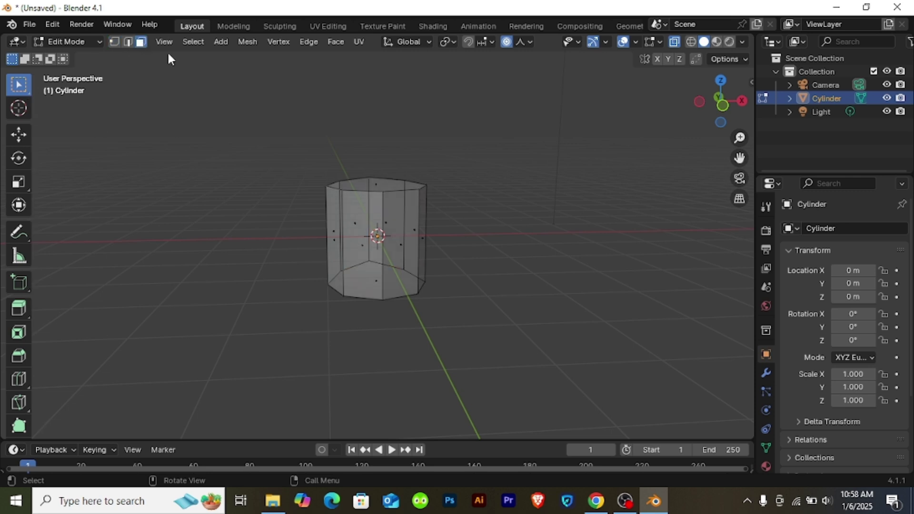
{"action": "left_click", "coordinate": [375, 184]}
{"action": "left_click_drag", "start_coordinate": [715, 125], "coordinate": [717, 120]}
{"action": "left_click", "coordinate": [375, 290]}
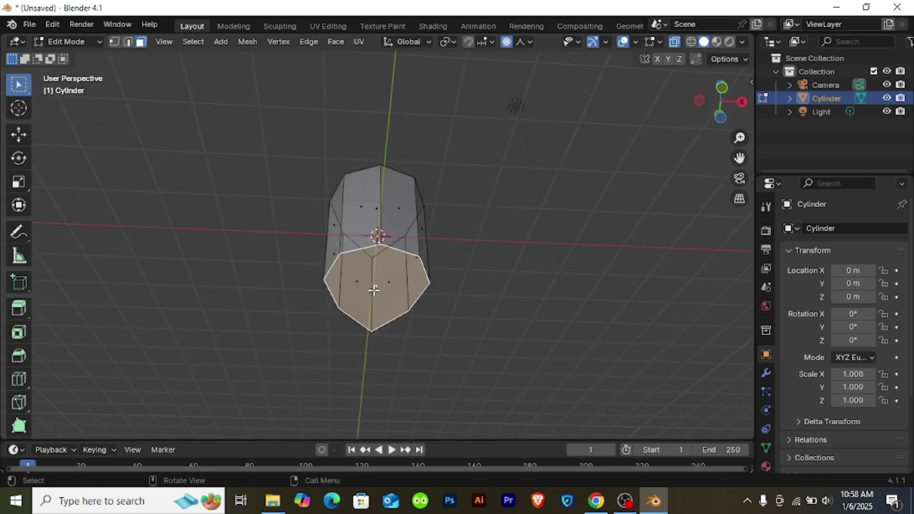
{"action": "key", "text": "KP_1"}
{"action": "left_click_drag", "start_coordinate": [727, 89], "coordinate": [696, 115]}
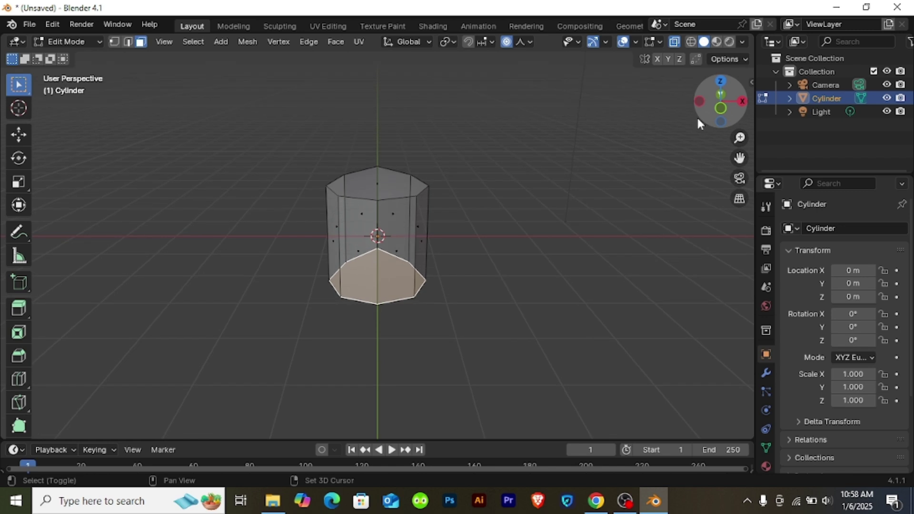
{"action": "right_click", "coordinate": [412, 219]}
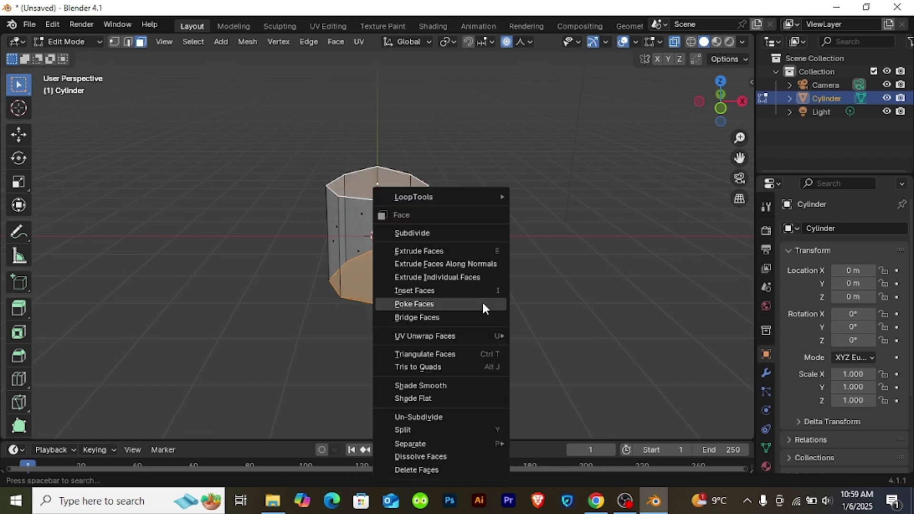
{"action": "left_click", "coordinate": [483, 305]}
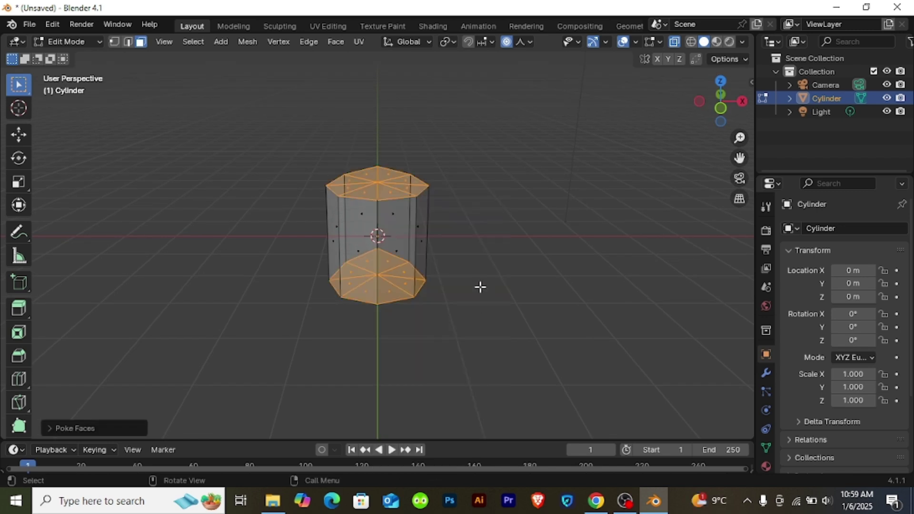
{"action": "key", "text": "ctrl+r"}
{"action": "scroll", "coordinate": [467, 271], "scroll_direction": "up", "scroll_amount": 2}
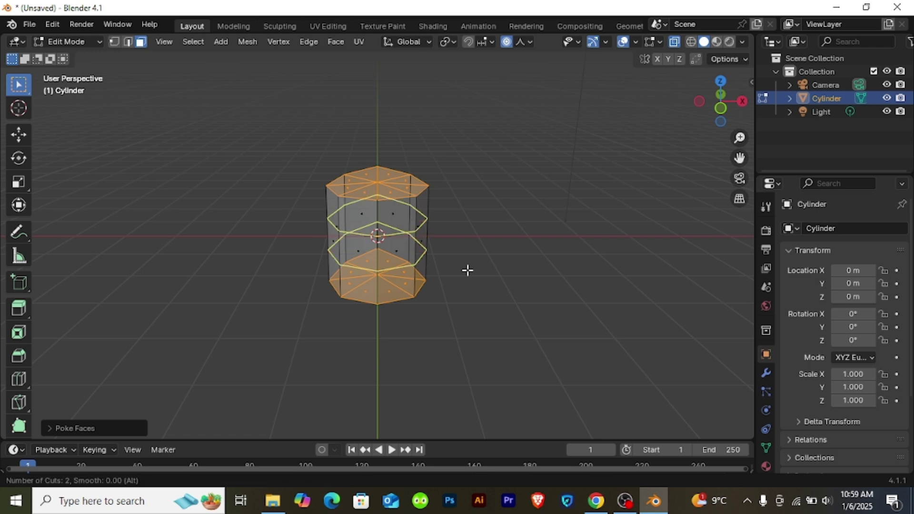
{"action": "left_click", "coordinate": [468, 271]}
{"action": "left_click", "coordinate": [532, 385]}
{"action": "key", "text": "ctrl+z"}
Add three evenly spaced horizontal loop cuts around the cylinder's sides.
{"action": "key", "text": "ctrl+r"}
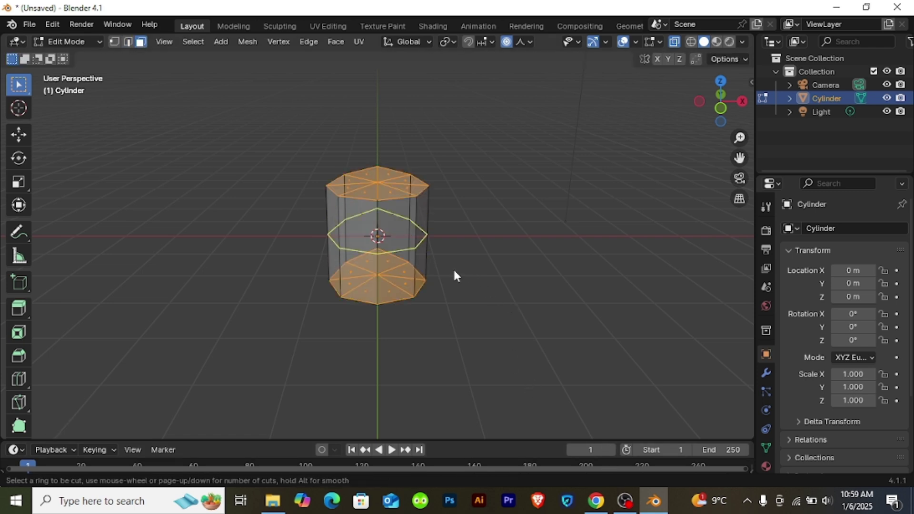
{"action": "scroll", "coordinate": [455, 275], "scroll_direction": "up", "scroll_amount": 1}
{"action": "scroll", "coordinate": [453, 270], "scroll_direction": "up", "scroll_amount": 1}
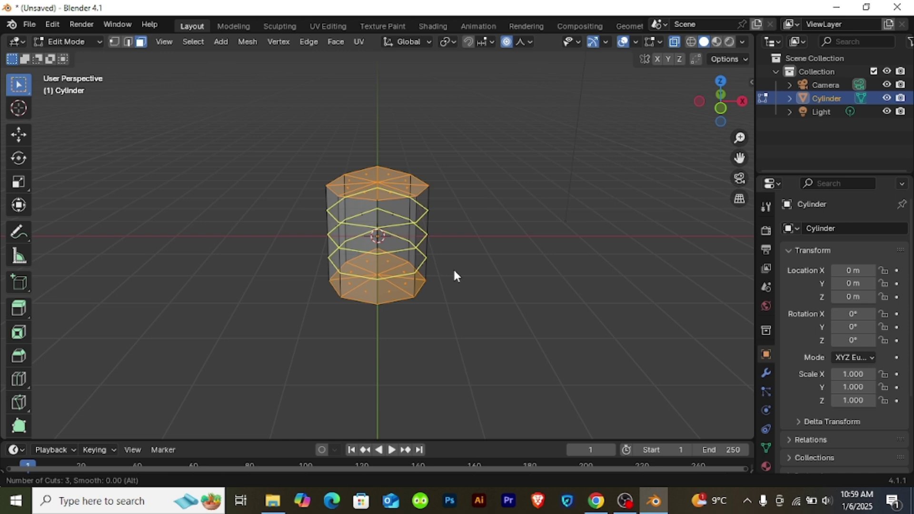
{"action": "left_click", "coordinate": [453, 270]}
{"action": "right_click", "coordinate": [453, 270]}
Turn off X-ray, select the middle and lower horizontal edge loops, and subdivide them.
{"action": "middle_click_drag", "start_coordinate": [490, 251], "coordinate": [497, 218]}
{"action": "left_click_drag", "start_coordinate": [721, 101], "coordinate": [707, 121]}
{"action": "left_click", "coordinate": [674, 42]}
{"action": "left_click", "coordinate": [354, 245]}
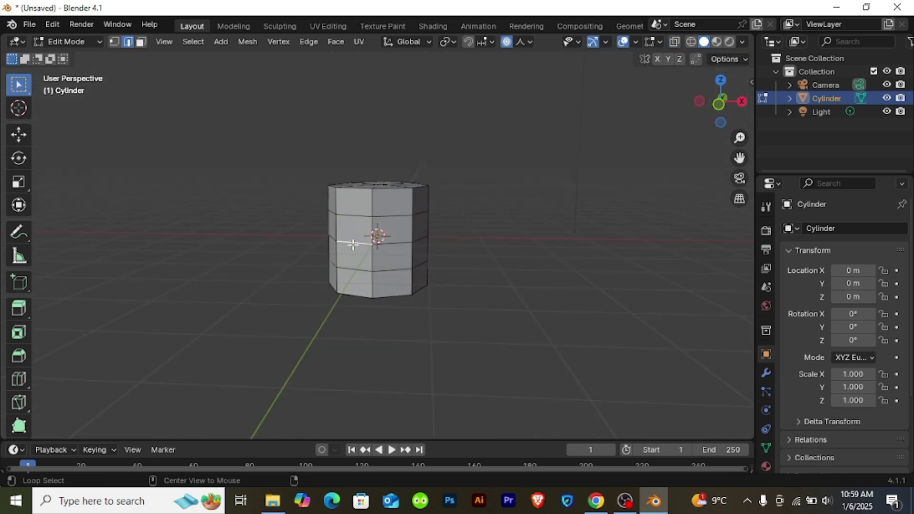
{"action": "left_click", "coordinate": [354, 246], "text": "alt"}
{"action": "left_click", "coordinate": [363, 270], "text": "alt+shift"}
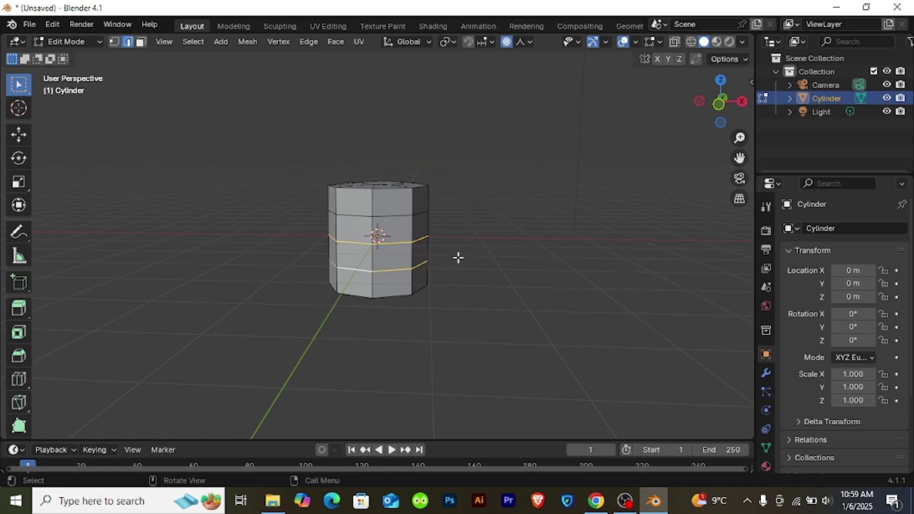
{"action": "key", "text": "ctrl+e"}
{"action": "left_click", "coordinate": [399, 77]}
Triangulate the side faces in the second band from the top and in the bottom band, using X-ray to select all around.
{"action": "mouse_move", "coordinate": [712, 116]}
{"action": "left_mouse_down"}
{"action": "mouse_move", "coordinate": [706, 101]}
{"action": "mouse_move", "coordinate": [710, 114]}
{"action": "left_mouse_up"}
{"action": "left_click", "coordinate": [674, 43]}
{"action": "left_click", "coordinate": [480, 185]}
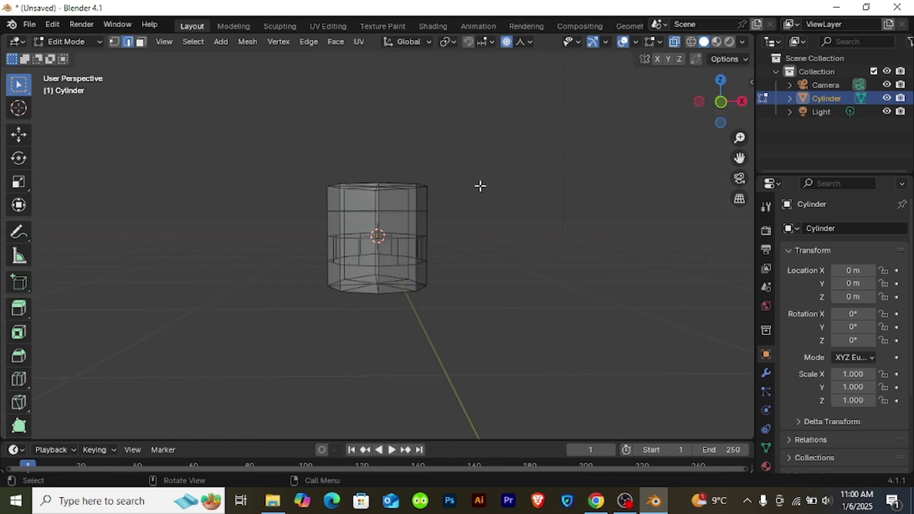
{"action": "left_click_drag", "start_coordinate": [306, 192], "coordinate": [463, 204]}
{"action": "left_click", "coordinate": [141, 42]}
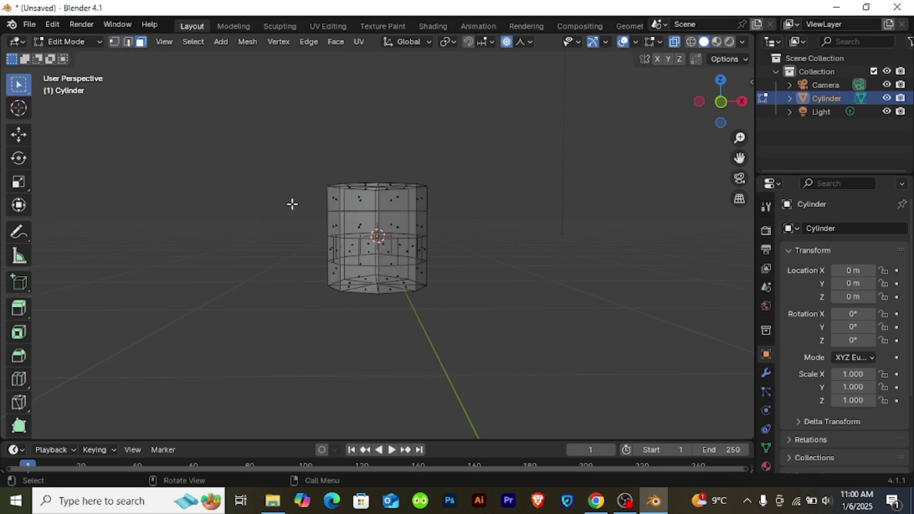
{"action": "left_click_drag", "start_coordinate": [303, 198], "coordinate": [483, 210]}
{"action": "left_click_drag", "start_coordinate": [318, 218], "coordinate": [477, 236]}
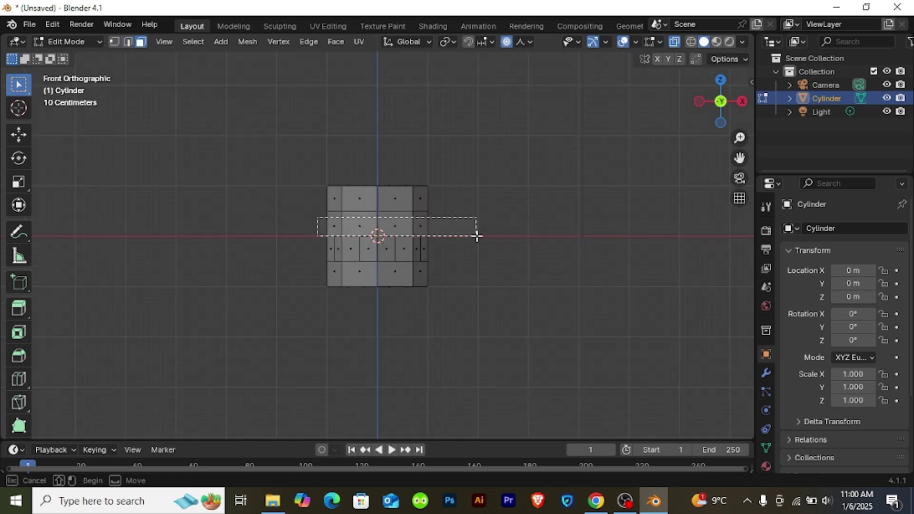
{"action": "left_click_drag", "start_coordinate": [315, 265], "coordinate": [465, 281], "text": "shift"}
{"action": "right_click", "coordinate": [437, 267]}
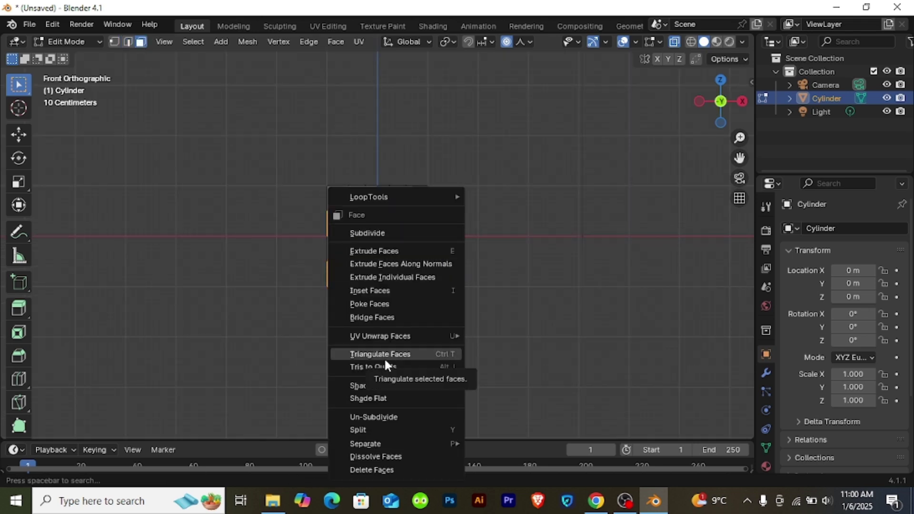
{"action": "left_click", "coordinate": [385, 359]}
With X-ray off, select the vertical edges around the subdivided third band of the cylinder in edge mode.
{"action": "left_click_drag", "start_coordinate": [716, 105], "coordinate": [680, 142]}
{"action": "left_click", "coordinate": [674, 42]}
{"action": "left_click", "coordinate": [461, 233]}
{"action": "left_click", "coordinate": [128, 42]}
{"action": "left_click", "coordinate": [400, 253]}
{"action": "left_click", "coordinate": [381, 253], "text": "shift"}
{"action": "left_click", "coordinate": [362, 252], "text": "shift"}
{"action": "left_click", "coordinate": [342, 252], "text": "shift"}
{"action": "left_click", "coordinate": [417, 253], "text": "shift"}
{"action": "left_click", "coordinate": [422, 251], "text": "shift"}
{"action": "left_click", "coordinate": [435, 246], "text": "shift"}
{"action": "left_click", "coordinate": [436, 264], "text": "shift"}
{"action": "left_click", "coordinate": [470, 263], "text": "shift"}
{"action": "left_click", "coordinate": [363, 262], "text": "shift"}
{"action": "left_click", "coordinate": [392, 261], "text": "shift"}
{"action": "left_click", "coordinate": [408, 259], "text": "shift"}
{"action": "key", "text": "KP_1"}
{"action": "key", "text": "KP_7"}
{"action": "key", "text": "s"}
{"action": "left_click", "coordinate": [531, 284]}
{"action": "key", "text": "ctrl+z"}
Turn off proportional editing for the mesh.
{"action": "key", "text": "o"}
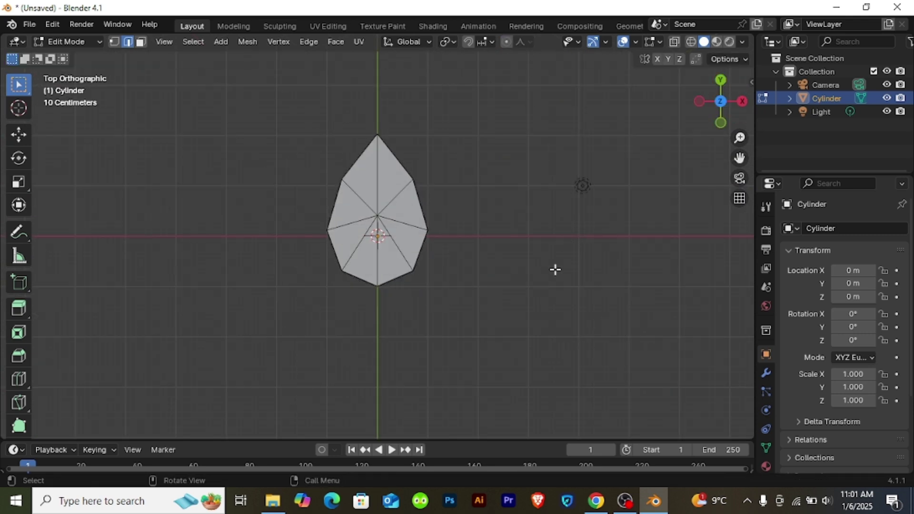
{"action": "key", "text": "s"}
{"action": "left_click", "coordinate": [550, 265]}
{"action": "key", "text": "ctrl+z"}
In top view, scale the selected third-band edges to about 0.74, turn on X-ray, and enlarge them by about 1.17.
{"action": "key", "text": "s"}
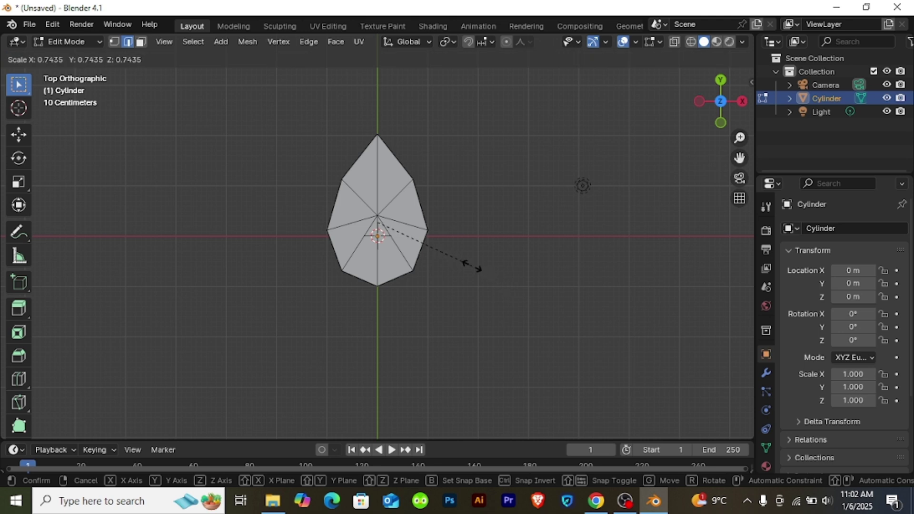
{"action": "left_click", "coordinate": [471, 265]}
{"action": "left_click", "coordinate": [674, 41]}
{"action": "key", "text": "s"}
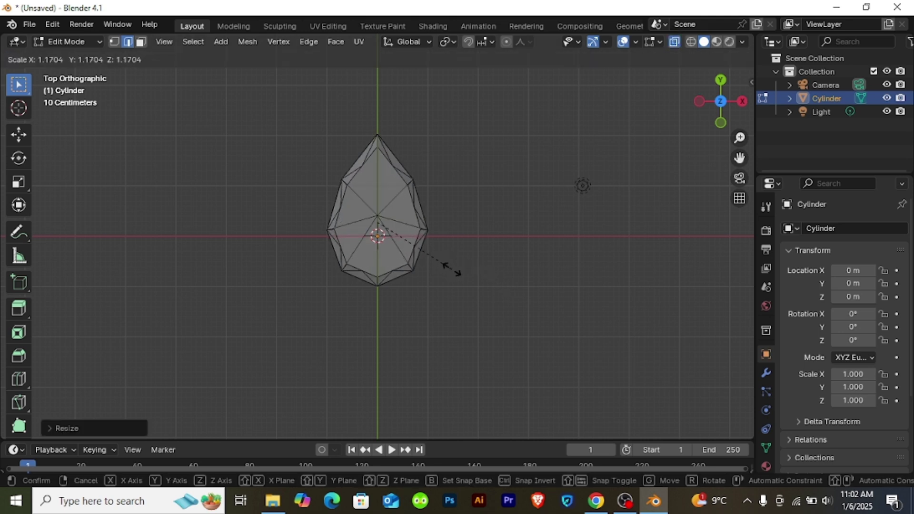
{"action": "left_click", "coordinate": [453, 270]}
From the front view, select the faces of the topmost band and triangulate them with the quad method set to Fixed.
{"action": "key", "text": "KP_1"}
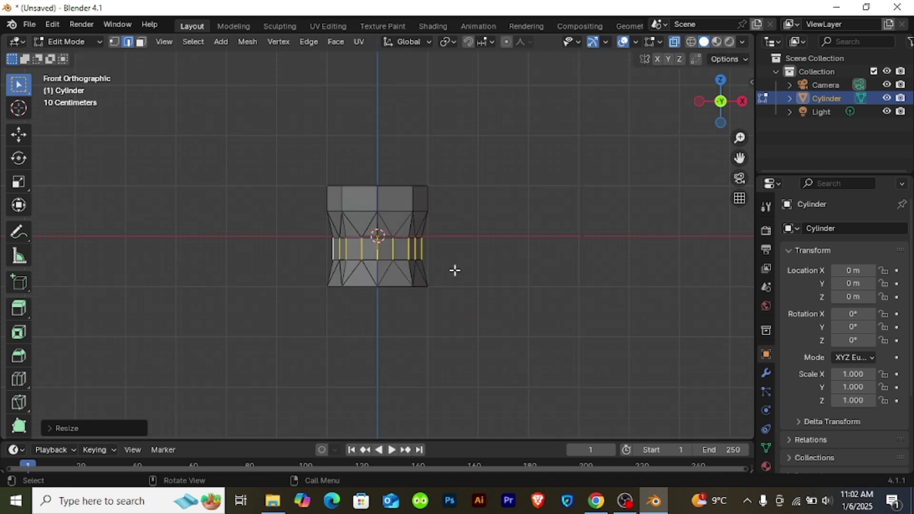
{"action": "left_click", "coordinate": [140, 41]}
{"action": "left_click_drag", "start_coordinate": [308, 189], "coordinate": [477, 208]}
{"action": "right_click", "coordinate": [477, 209]}
{"action": "left_click", "coordinate": [453, 210]}
{"action": "left_click", "coordinate": [72, 427]}
{"action": "left_click", "coordinate": [162, 409]}
{"action": "left_click", "coordinate": [151, 350]}
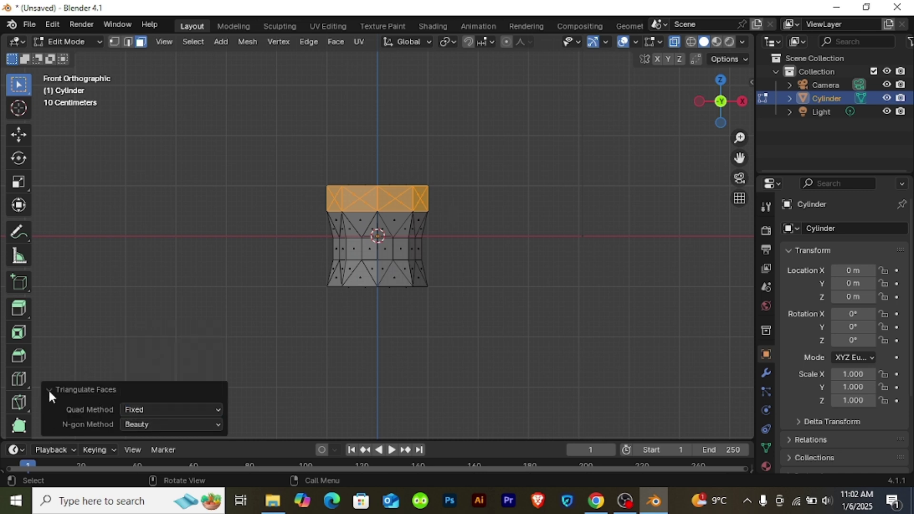
{"action": "left_click", "coordinate": [48, 389]}
In vertex mode, select the lower ring of the third band and raise it about 0.36 m along Z.
{"action": "left_click", "coordinate": [114, 42]}
{"action": "left_click_drag", "start_coordinate": [298, 248], "coordinate": [458, 267]}
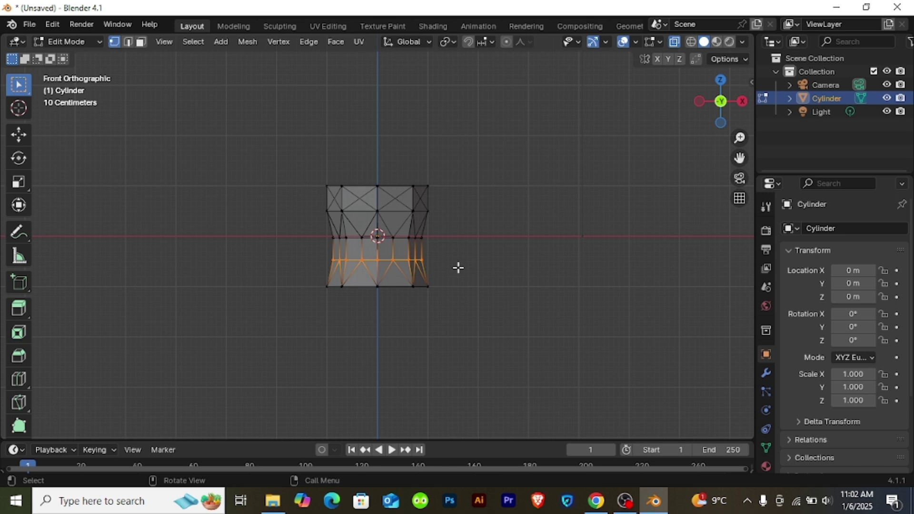
{"action": "key", "text": "g"}
{"action": "key", "text": "z"}
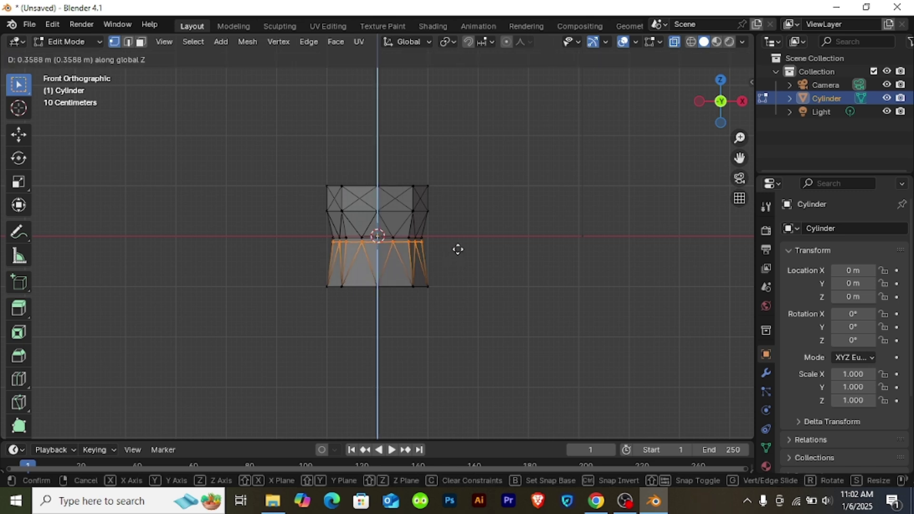
{"action": "left_click", "coordinate": [458, 250]}
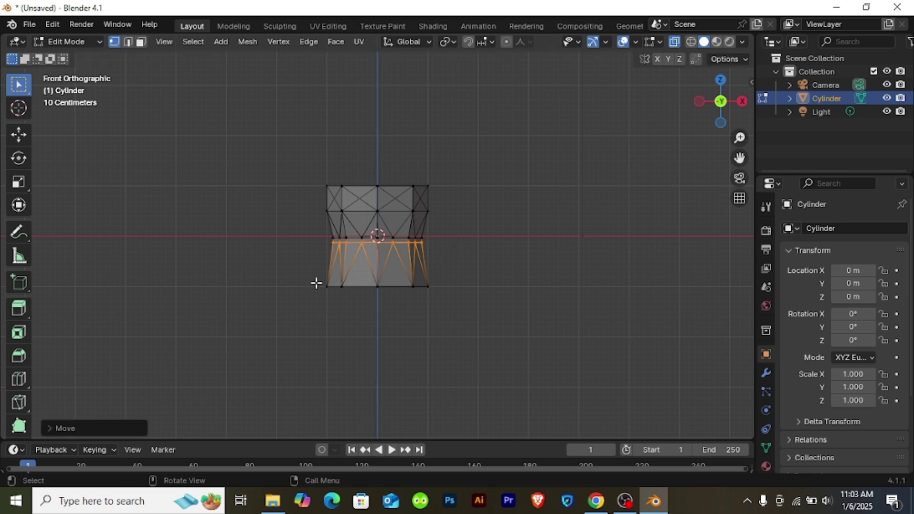
Select the bottom ring of vertices and raise it about 0.3 m along Z.
{"action": "left_click_drag", "start_coordinate": [315, 282], "coordinate": [501, 324]}
{"action": "key", "text": "g"}
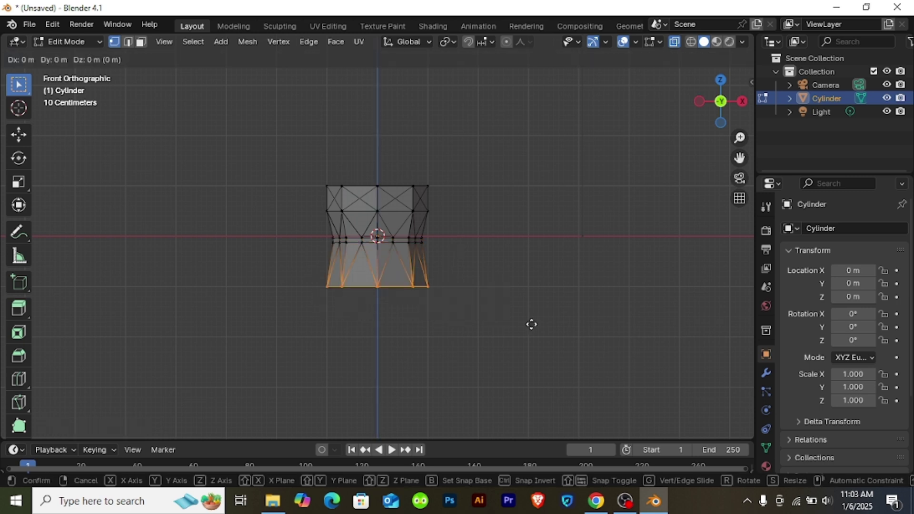
{"action": "key", "text": "z"}
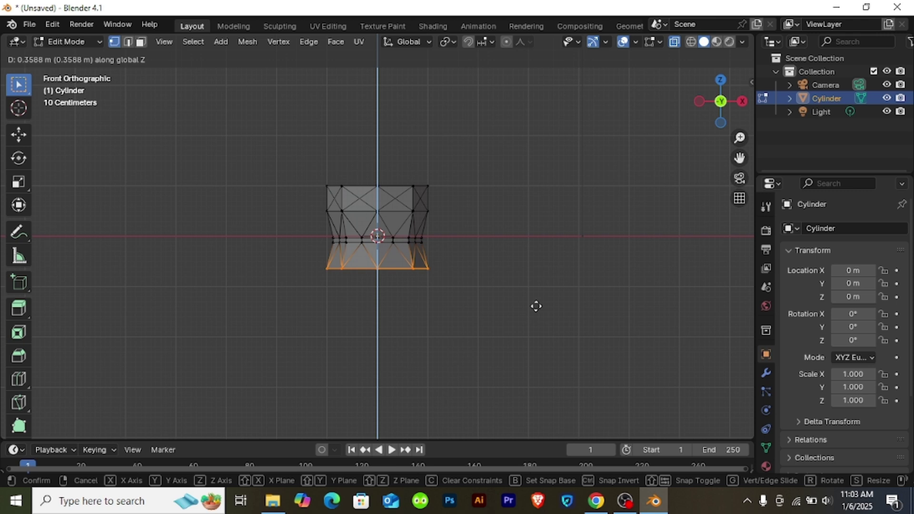
{"action": "left_click", "coordinate": [537, 310]}
Taper the bottom ring by scaling it to about 0.49, raising it about 0.09 m, and scaling it again to about 0.79.
{"action": "key", "text": "s"}
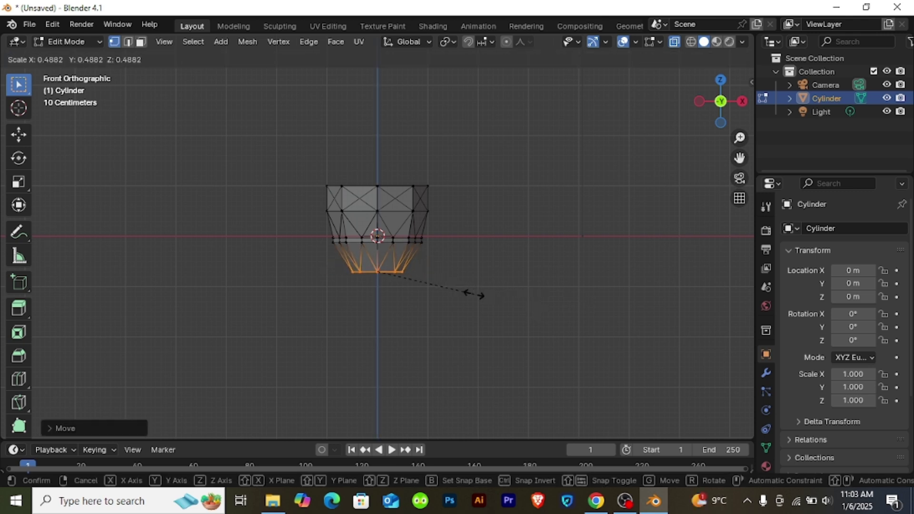
{"action": "left_click", "coordinate": [469, 294]}
{"action": "key", "text": "g"}
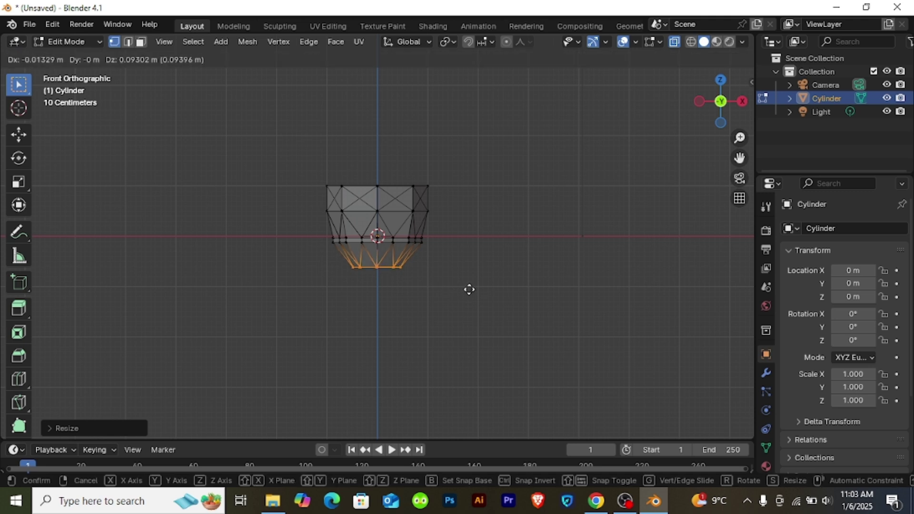
{"action": "left_click", "coordinate": [469, 290]}
{"action": "key", "text": "s"}
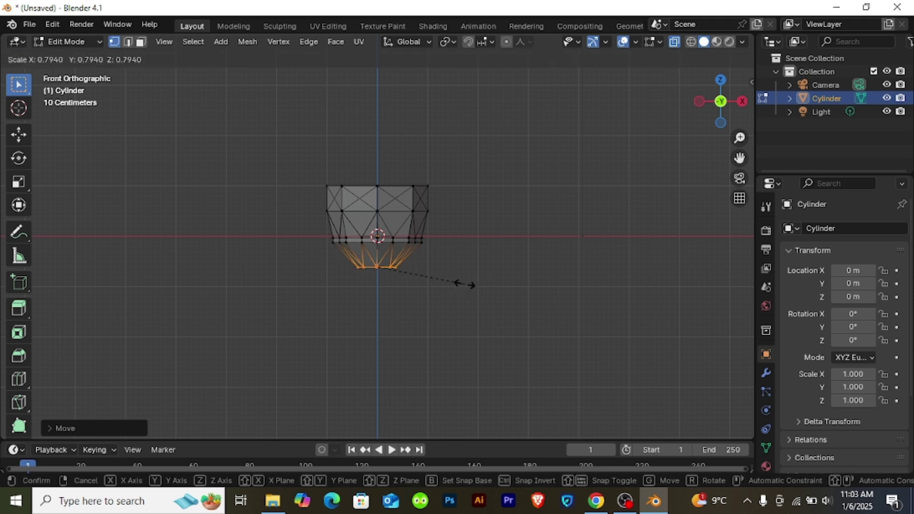
{"action": "left_click", "coordinate": [468, 283]}
Select the top two rings of vertices, scale them to about 0.67, and move them down toward the middle.
{"action": "left_click_drag", "start_coordinate": [307, 189], "coordinate": [496, 209]}
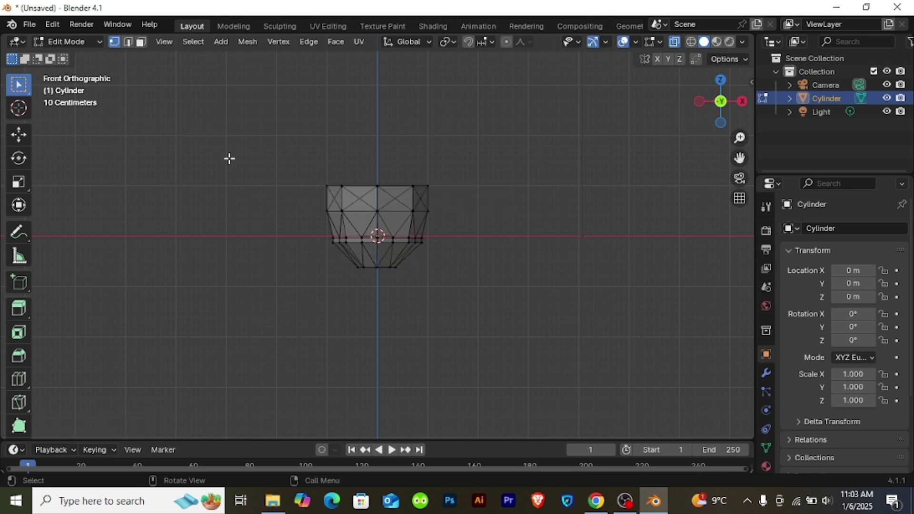
{"action": "left_click_drag", "start_coordinate": [230, 158], "coordinate": [467, 217]}
{"action": "key", "text": "s"}
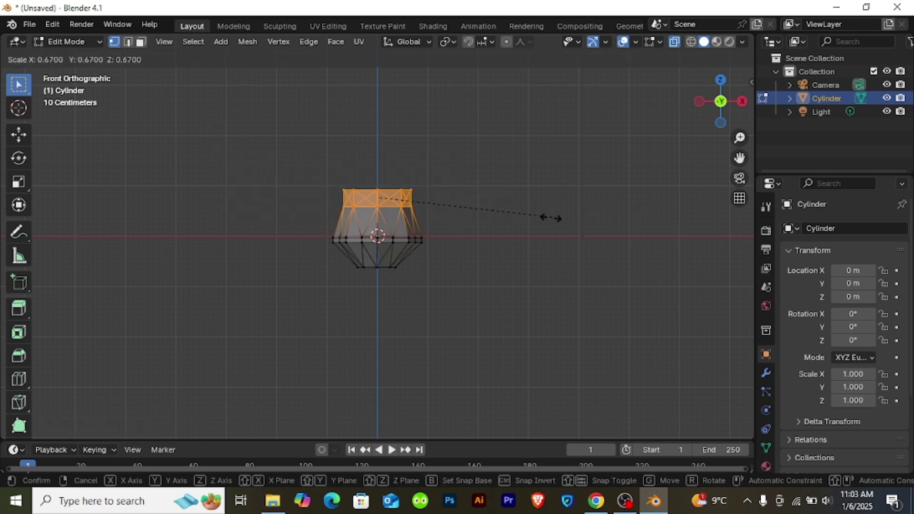
{"action": "left_click", "coordinate": [549, 218]}
{"action": "key", "text": "g"}
{"action": "left_click", "coordinate": [547, 231]}
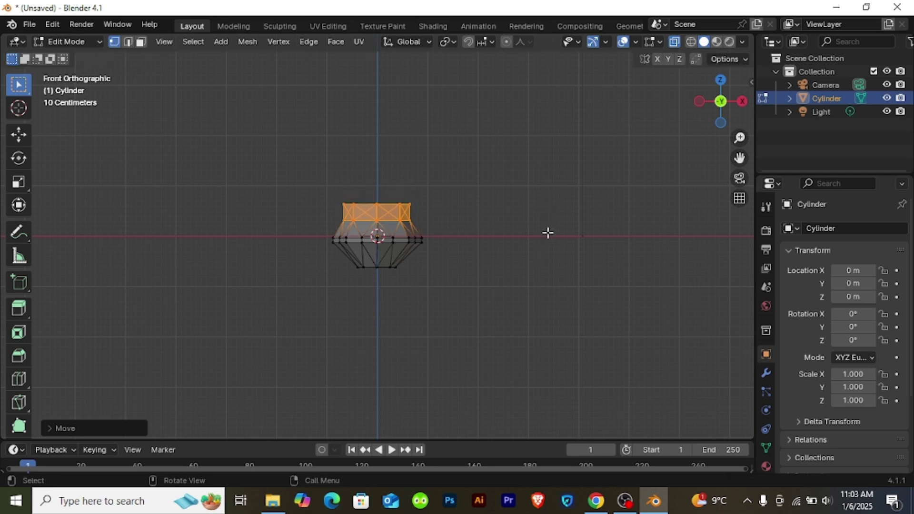
Scale the top two rings further inward and lower them slightly more.
{"action": "key", "text": "s"}
{"action": "left_click", "coordinate": [546, 239]}
{"action": "key", "text": "g"}
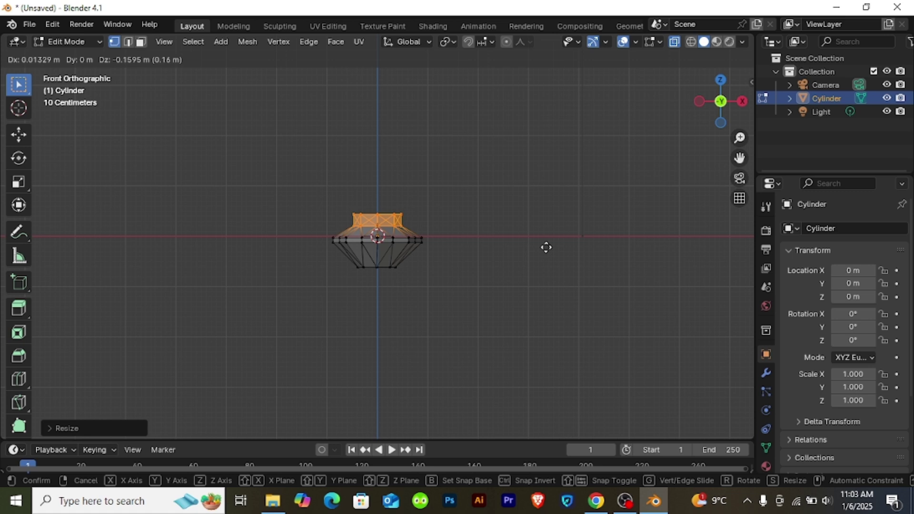
{"action": "left_click", "coordinate": [545, 245]}
Select only the topmost ring, scale it inward, and lower it along Z to form a shallow crown.
{"action": "scroll", "coordinate": [379, 235], "scroll_direction": "up", "scroll_amount": 3}
{"action": "key", "text": "s"}
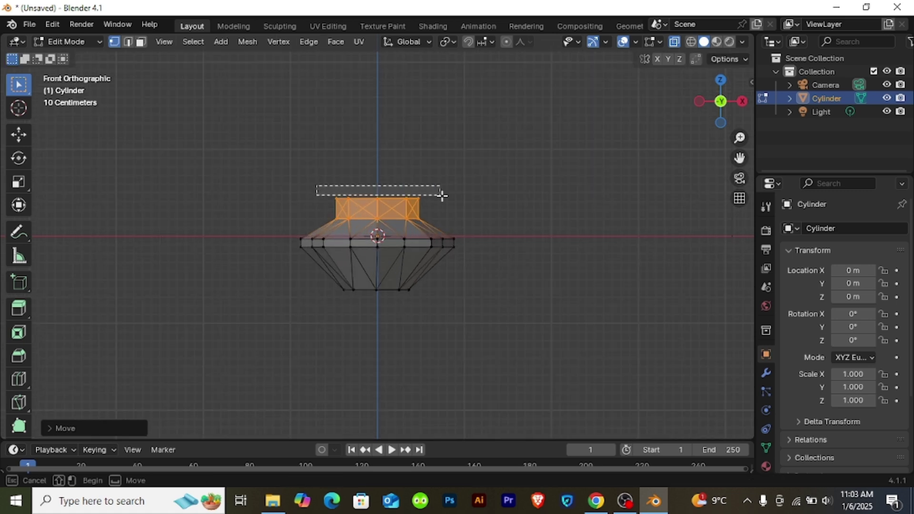
{"action": "left_click", "coordinate": [496, 212]}
{"action": "key", "text": "g"}
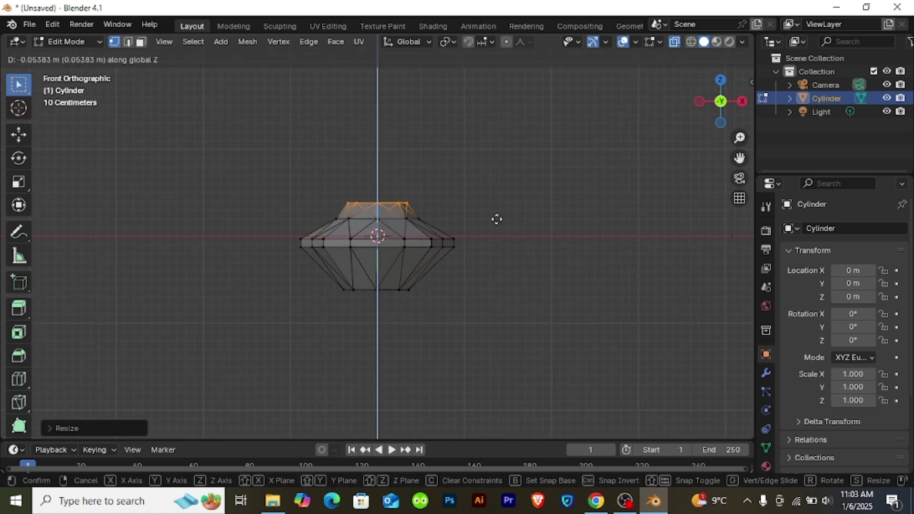
{"action": "left_click", "coordinate": [497, 224]}
{"action": "key", "text": "s"}
{"action": "left_click", "coordinate": [498, 227]}
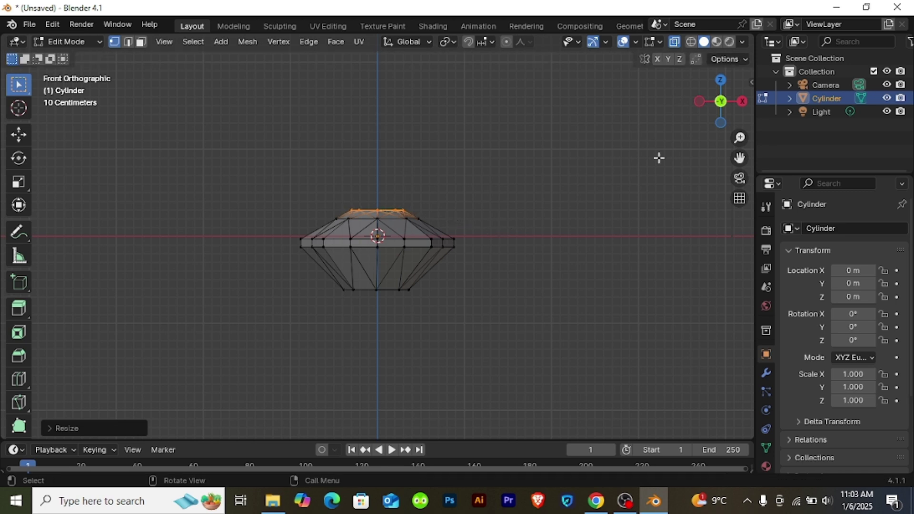
Select the center vertex of the underside and pull it slightly downward in front view to form a shallow point.
{"action": "left_click_drag", "start_coordinate": [720, 105], "coordinate": [713, 59]}
{"action": "left_click", "coordinate": [379, 298]}
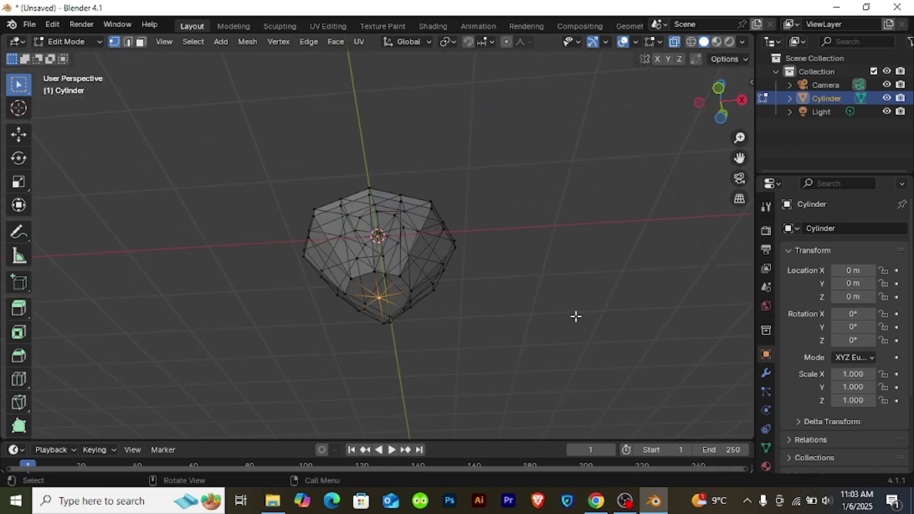
{"action": "key", "text": "KP_1"}
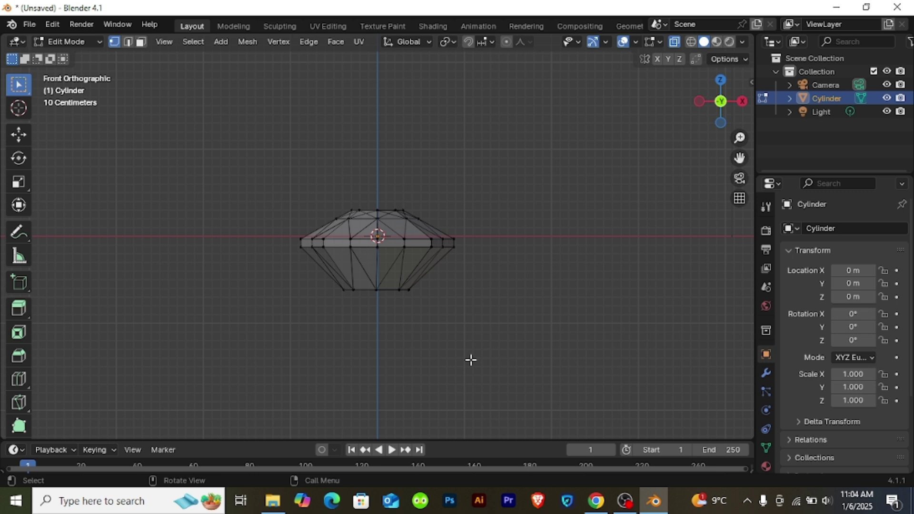
{"action": "key", "text": "g"}
{"action": "left_click", "coordinate": [471, 365]}
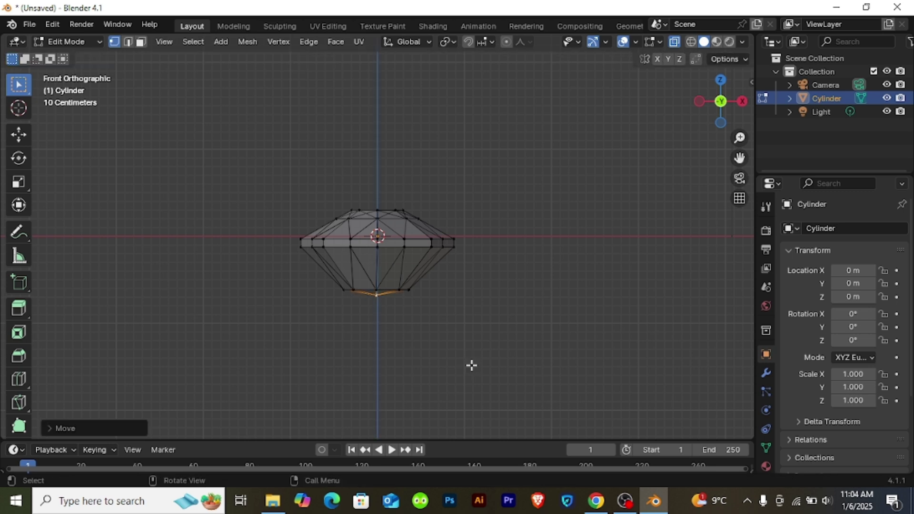
Return to Object Mode, turn off X-ray, and view the diamond from an angle above.
{"action": "left_click", "coordinate": [90, 42]}
{"action": "left_click", "coordinate": [85, 56]}
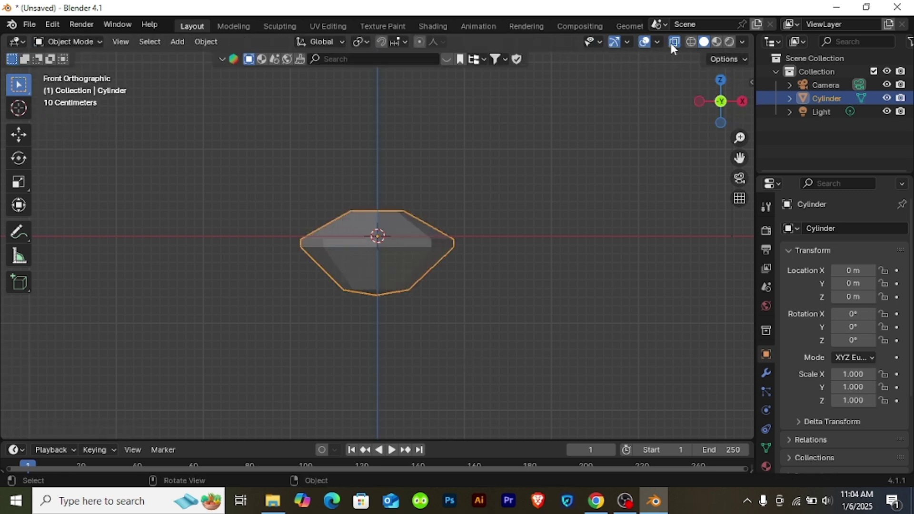
{"action": "left_click_drag", "start_coordinate": [716, 107], "coordinate": [719, 108]}
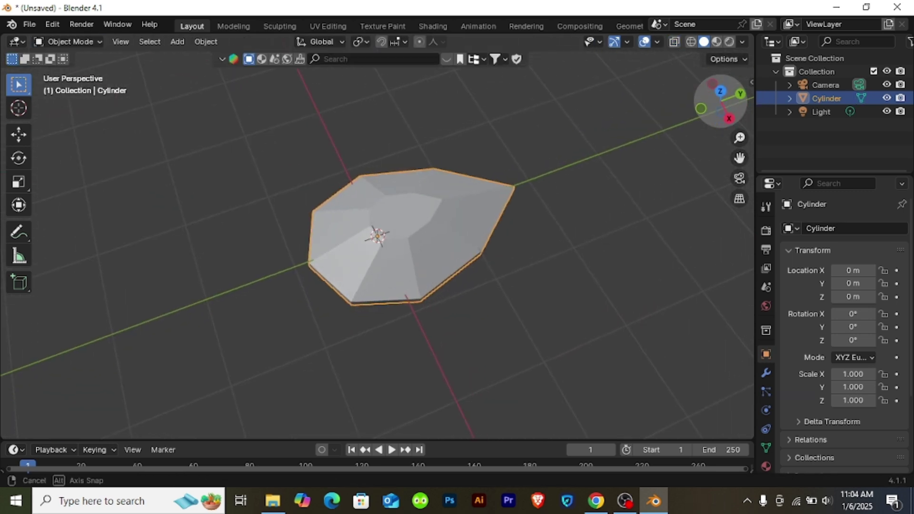
{"action": "left_click_drag", "start_coordinate": [721, 101], "coordinate": [717, 39]}
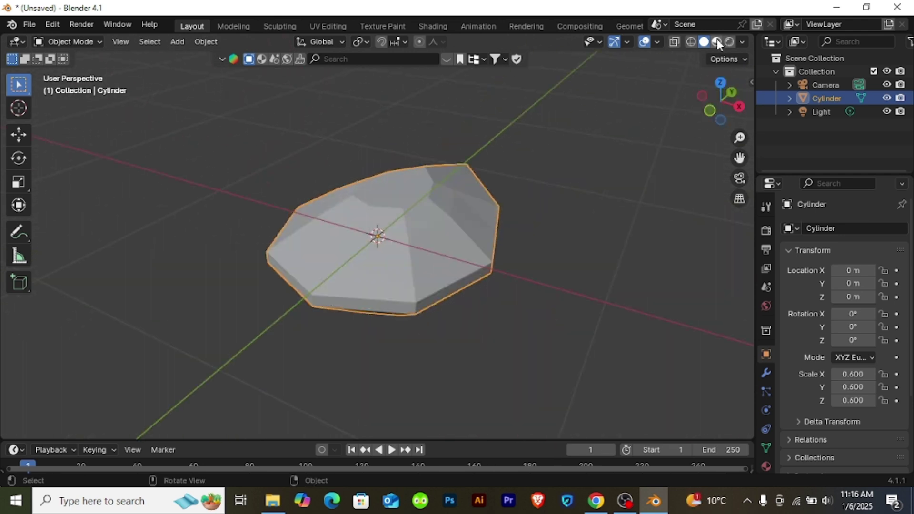
With the viewport in Material Preview, turn the enlarged timeline area into a Shader Editor and create a new material for the diamond.
{"action": "left_click", "coordinate": [504, 434]}
{"action": "left_click_drag", "start_coordinate": [522, 437], "coordinate": [538, 281]}
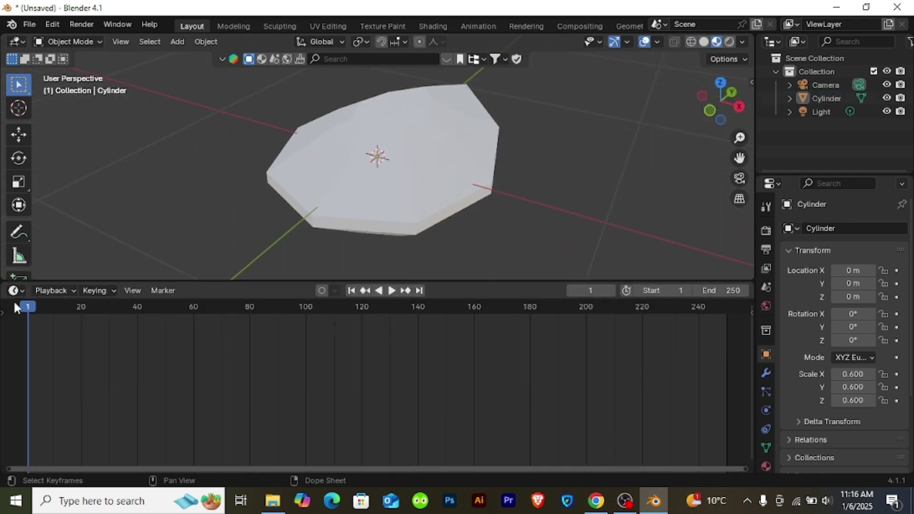
{"action": "left_click", "coordinate": [19, 290]}
{"action": "left_click", "coordinate": [46, 414]}
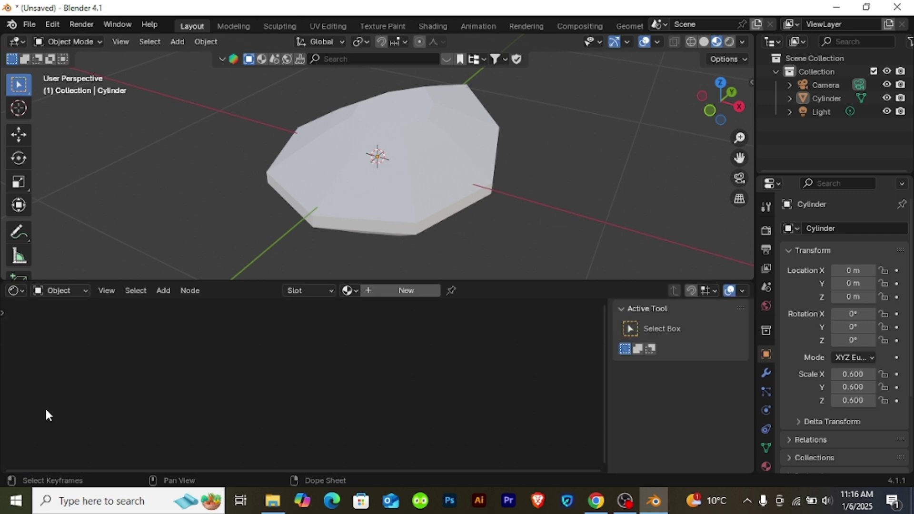
{"action": "left_click", "coordinate": [377, 291]}
Delete the Principled BSDF node from the diamond's material.
{"action": "scroll", "coordinate": [354, 404], "scroll_direction": "up", "scroll_amount": 12}
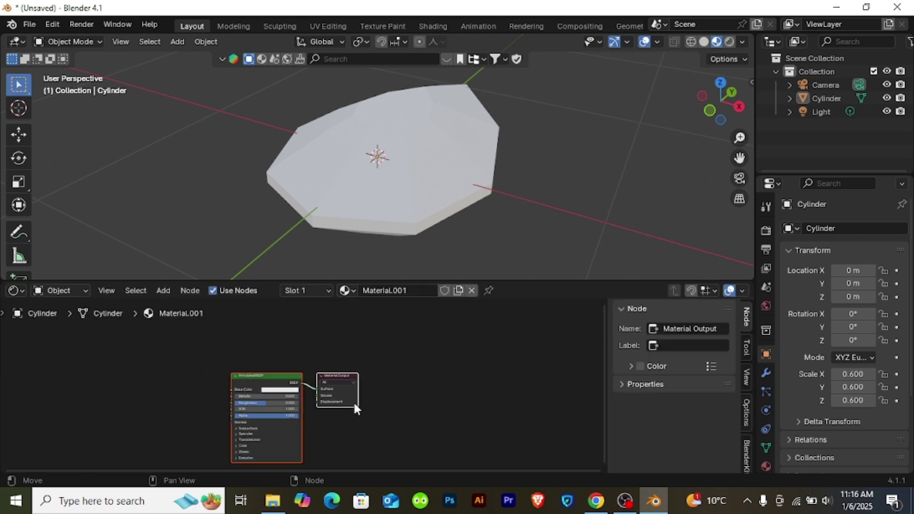
{"action": "left_click_drag", "start_coordinate": [602, 346], "coordinate": [361, 375]}
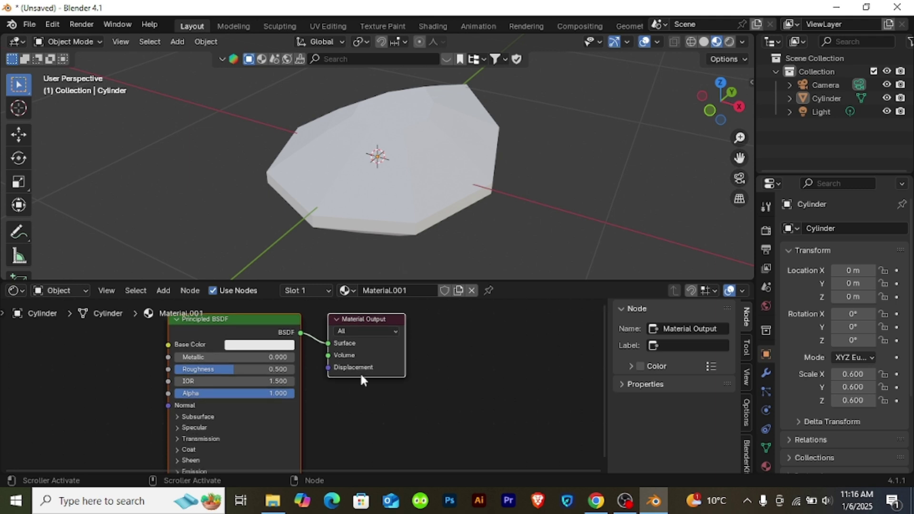
{"action": "left_click", "coordinate": [201, 331]}
{"action": "key", "text": "Delete"}
Add a Glass BSDF node, connect it to the Material Output's Surface, and set its IOR to 2.400.
{"action": "key", "text": "shift+a"}
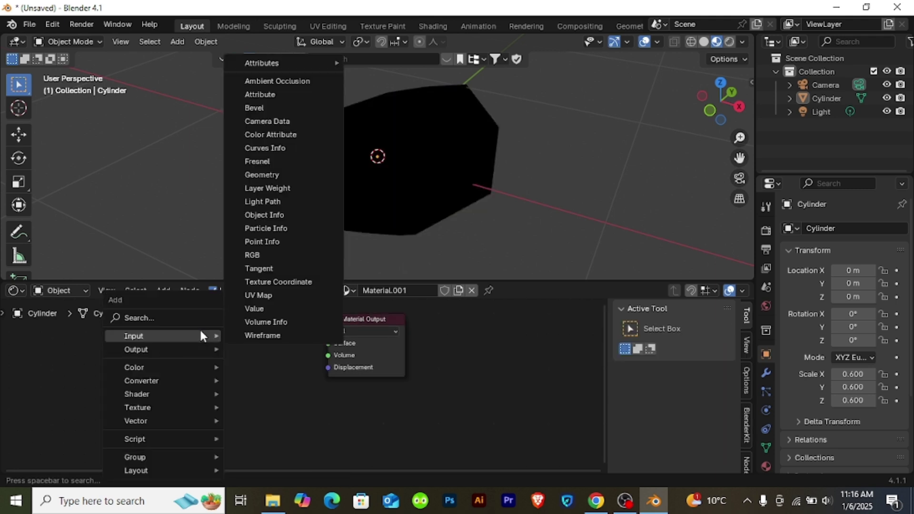
{"action": "left_click", "coordinate": [187, 319]}
{"action": "left_click", "coordinate": [256, 343]}
{"action": "left_click", "coordinate": [202, 331]}
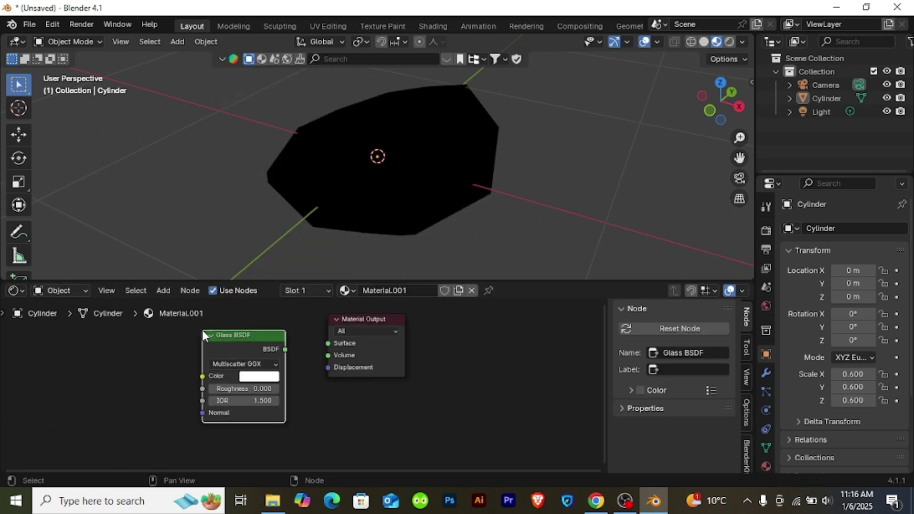
{"action": "left_click_drag", "start_coordinate": [285, 350], "coordinate": [328, 343]}
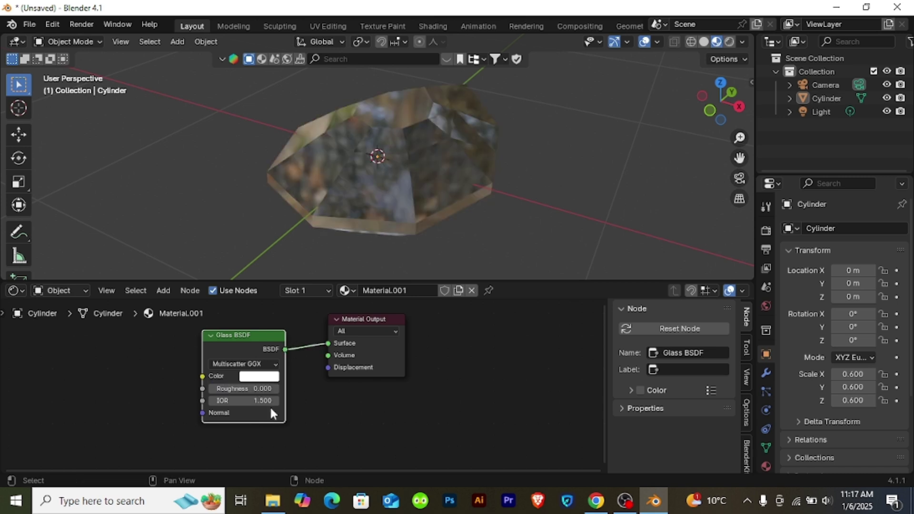
{"action": "left_click", "coordinate": [235, 401]}
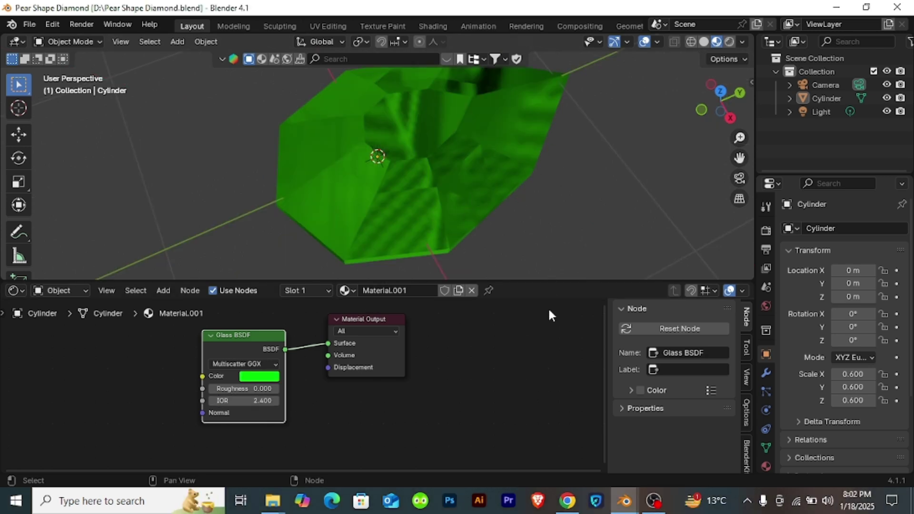
Enlarge the 3D viewport over the Shader Editor, select the diamond, and open its object context options.
{"action": "left_click_drag", "start_coordinate": [542, 279], "coordinate": [538, 401]}
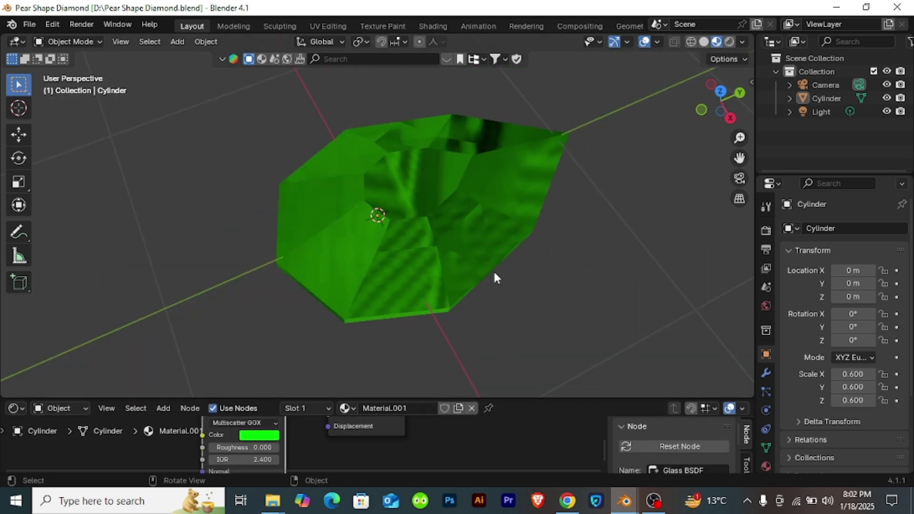
{"action": "left_click", "coordinate": [353, 290]}
{"action": "right_click", "coordinate": [353, 288]}
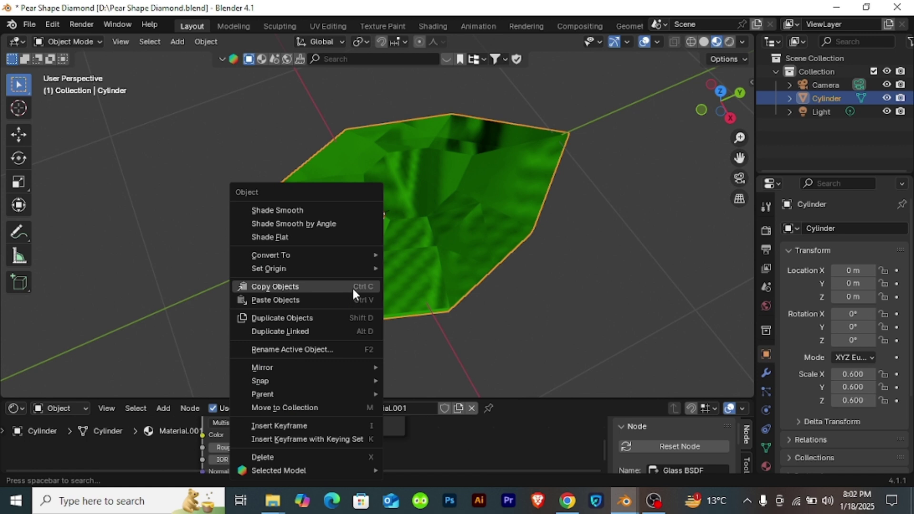